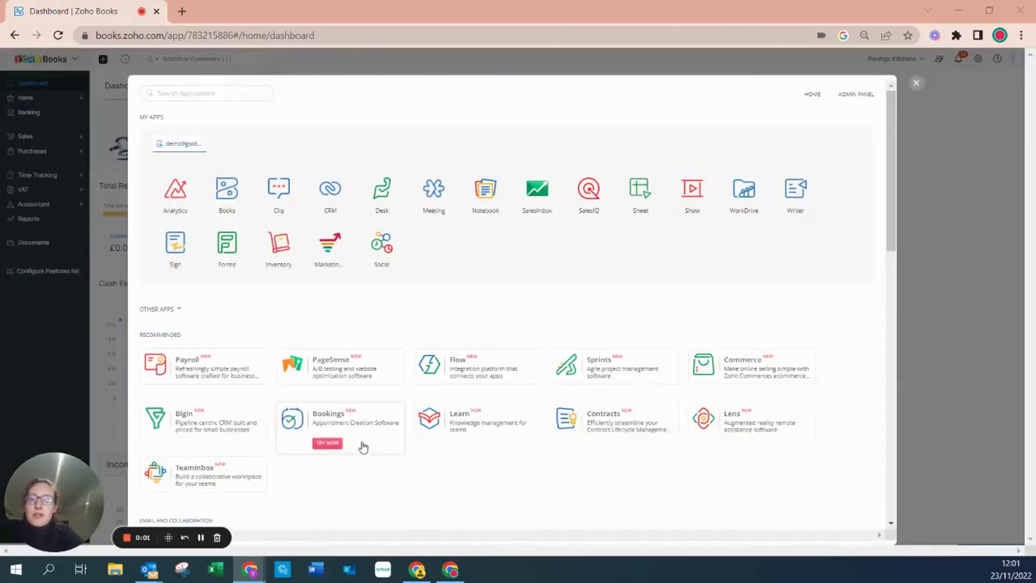
- Open the Zoho Books dashboard from the Zoho apps panel
left_click(233, 208)
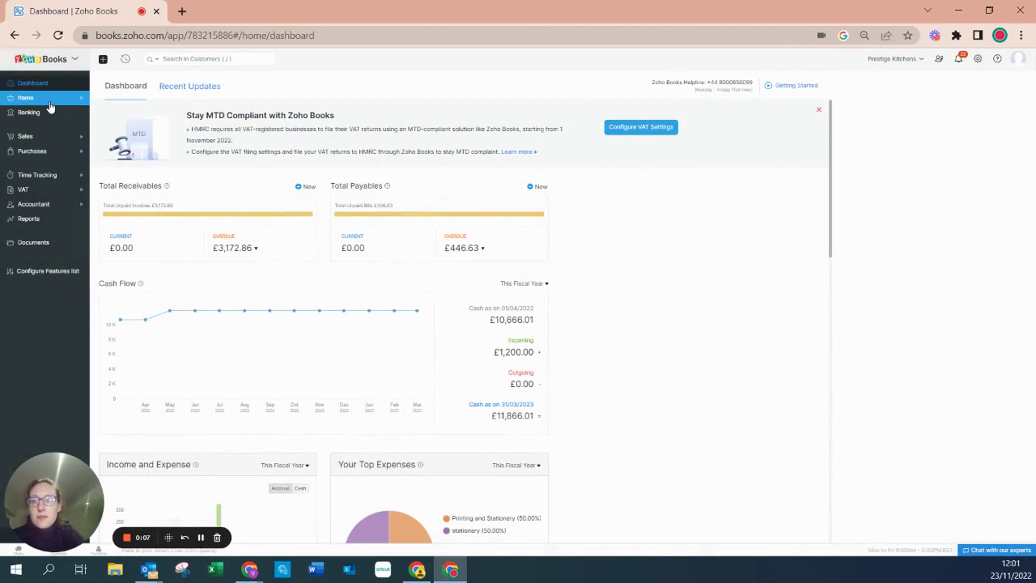
- Open Quartz Worktop from the Items list to check its £500.00 cost and zero stock
left_click(51, 99)
left_click(47, 114)
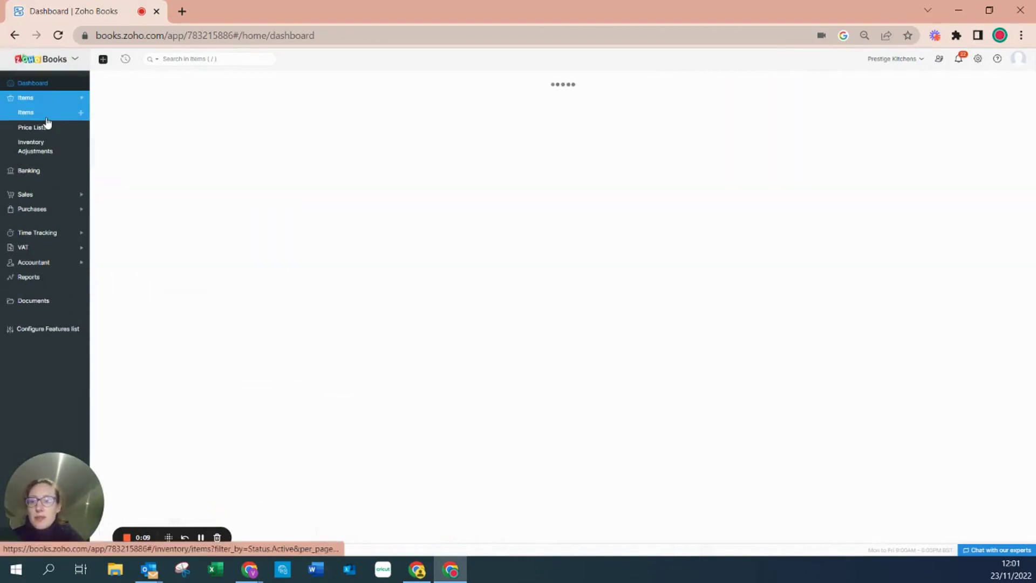
left_click(178, 130)
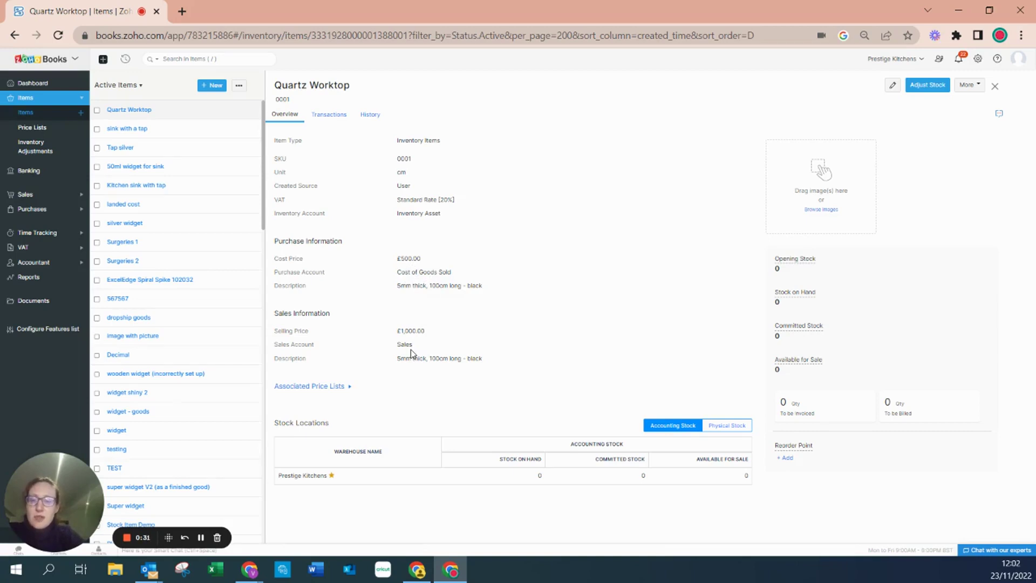
- Start a new purchase order with Shine Bright Kitchen Counters as the vendor
left_click(38, 211)
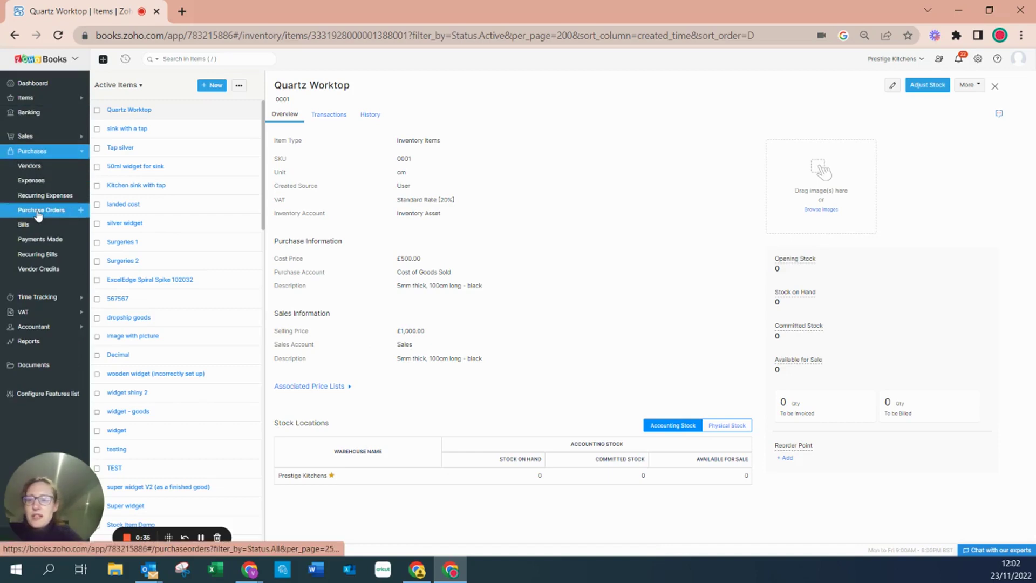
left_click(37, 214)
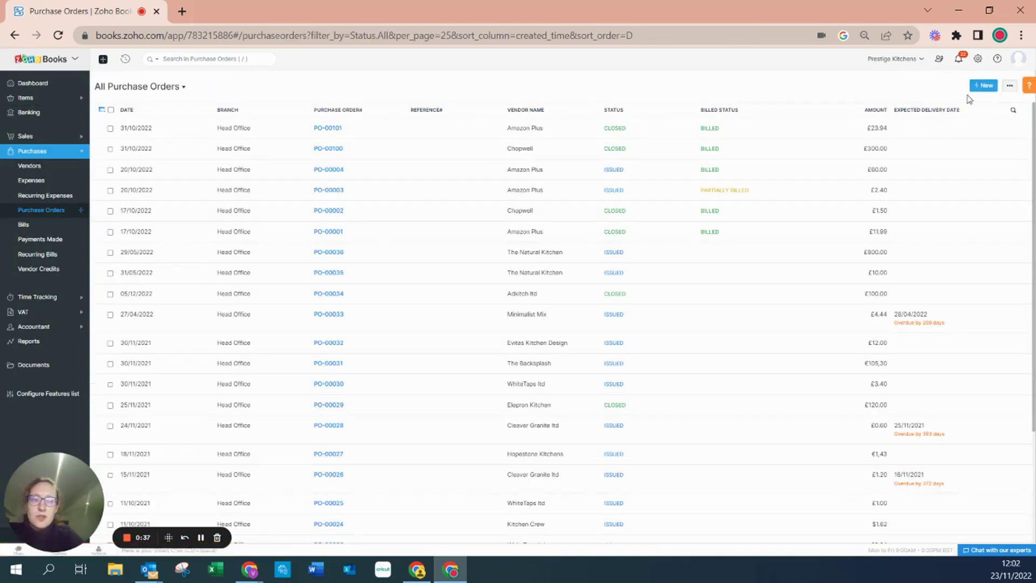
left_click(983, 85)
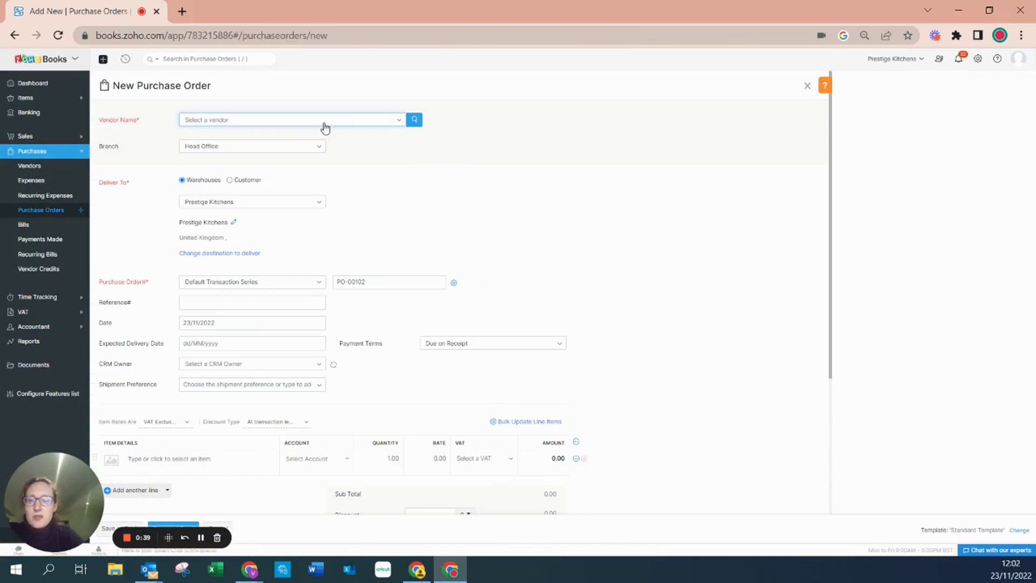
left_click(325, 126)
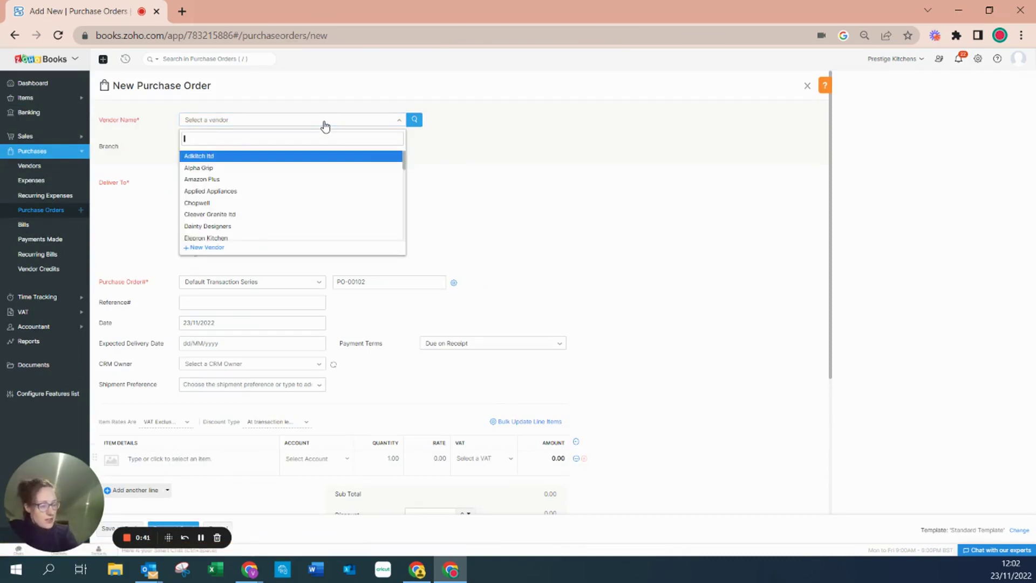
type("shine")
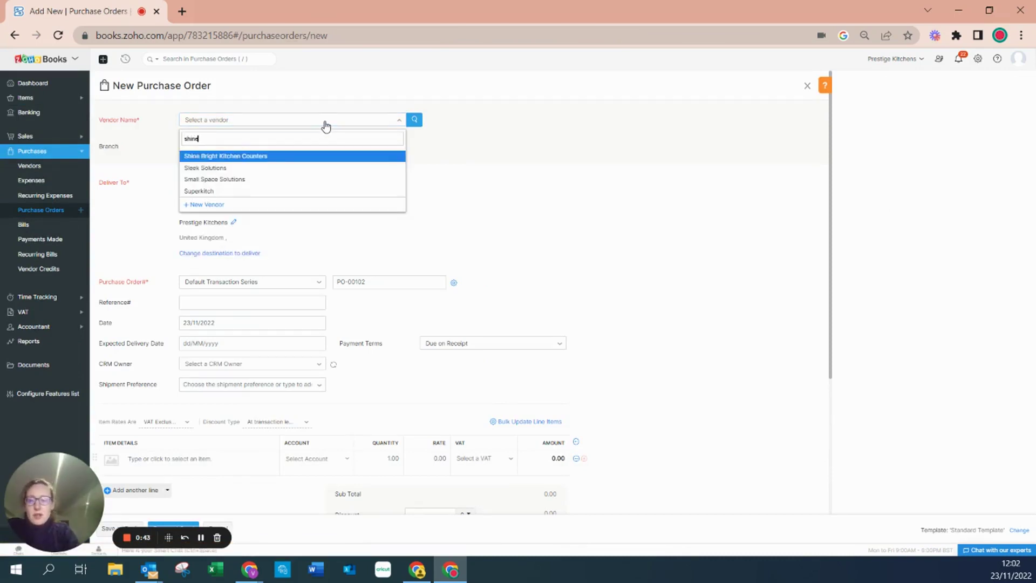
left_click(292, 157)
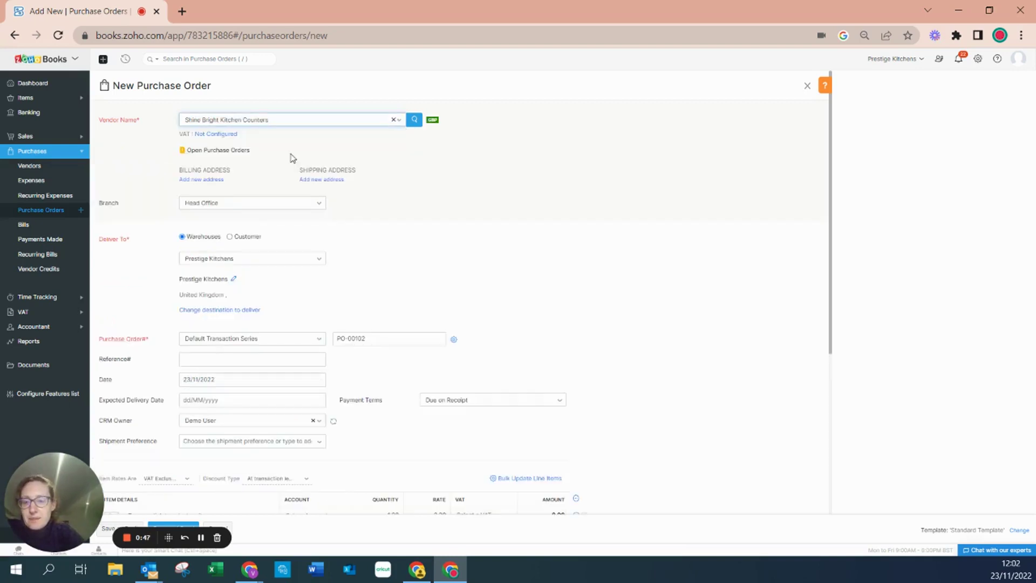
- Set the vendor's VAT treatment to United Kingdom
left_click(214, 135)
left_click(220, 170)
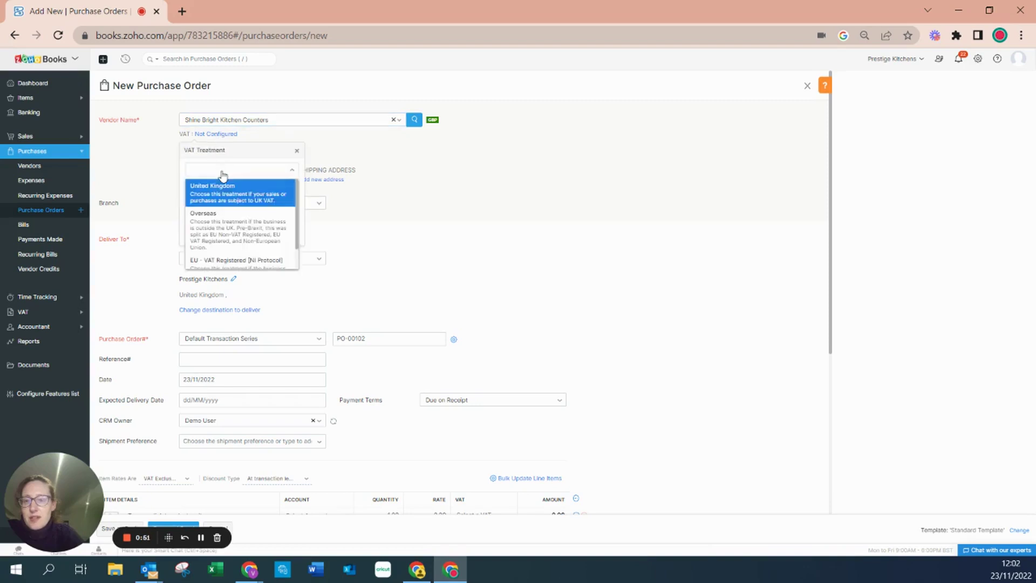
left_click(222, 191)
left_click(203, 229)
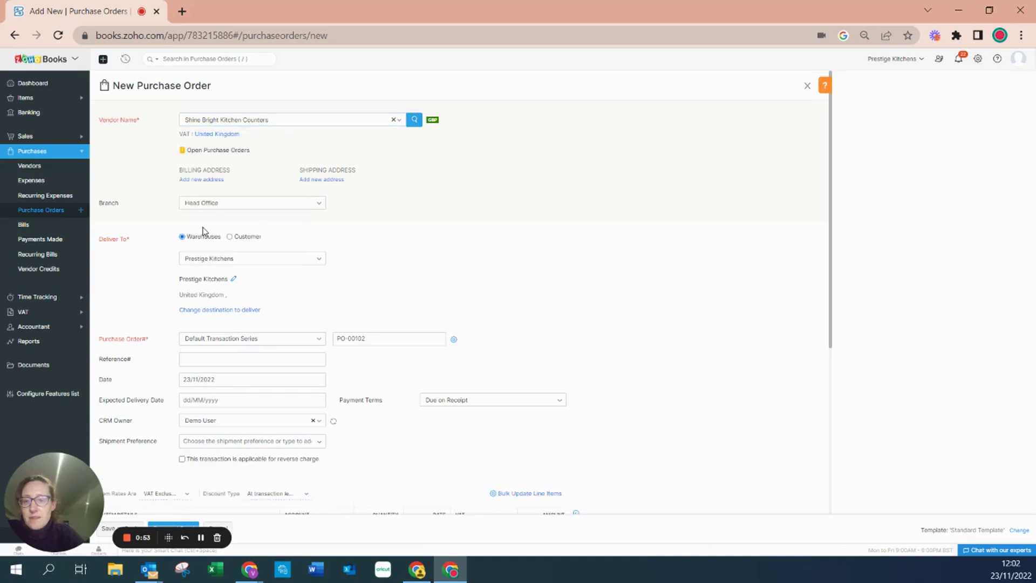
- Begin a new billing address with the attention contact's name and country United Kingdom
left_click(202, 180)
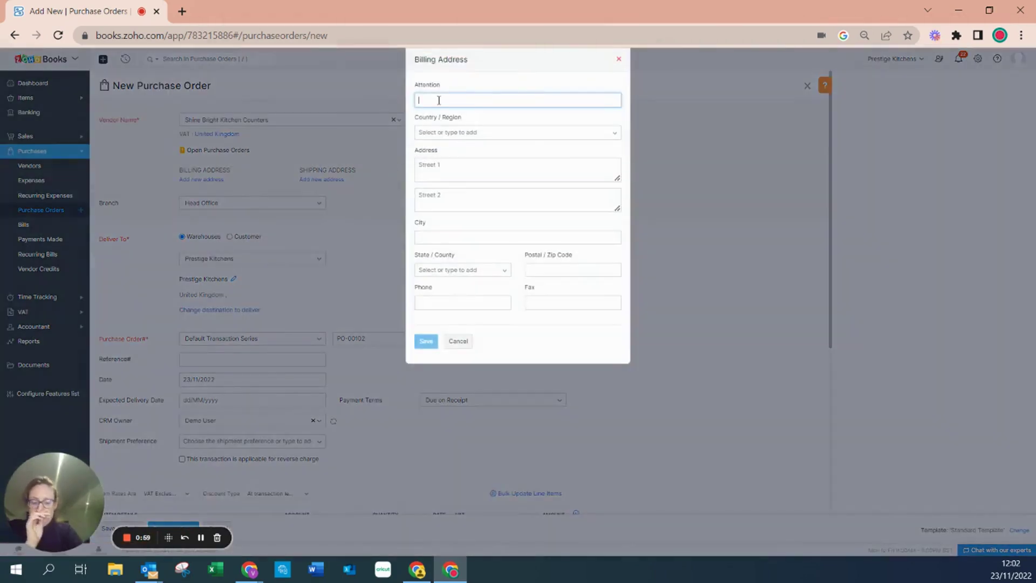
type("Jo")
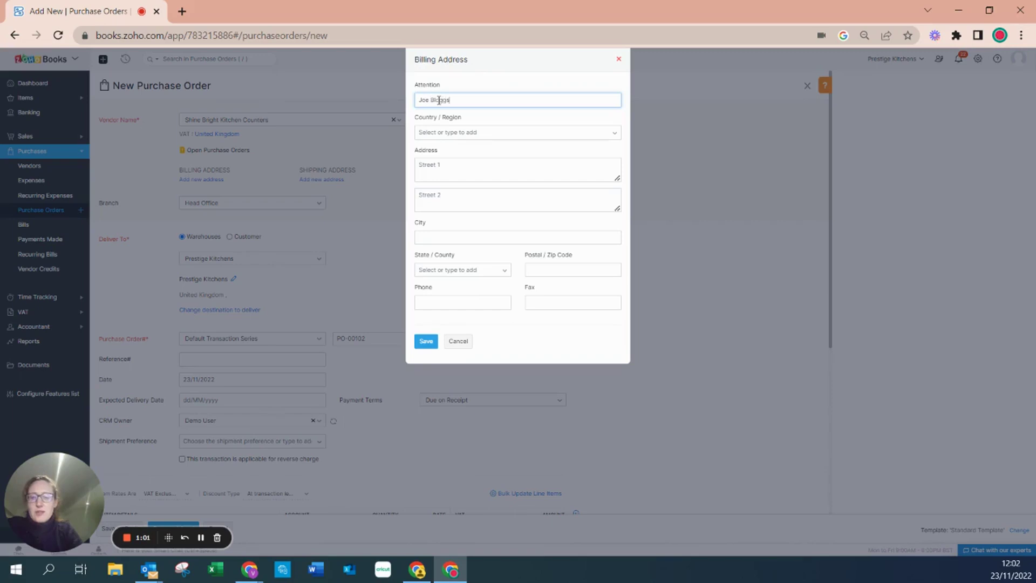
type("e Bloggs")
left_click(448, 133)
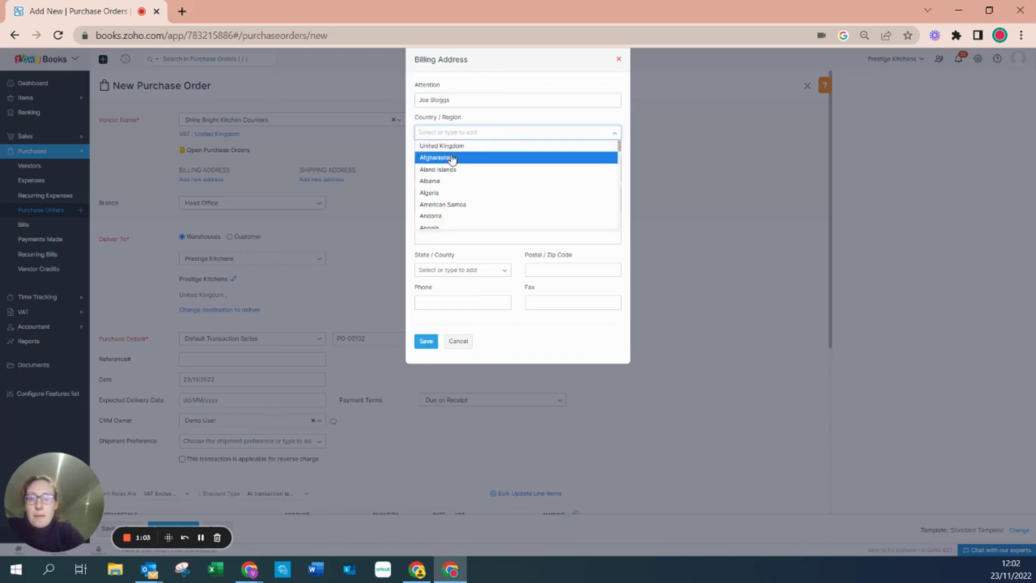
left_click(452, 149)
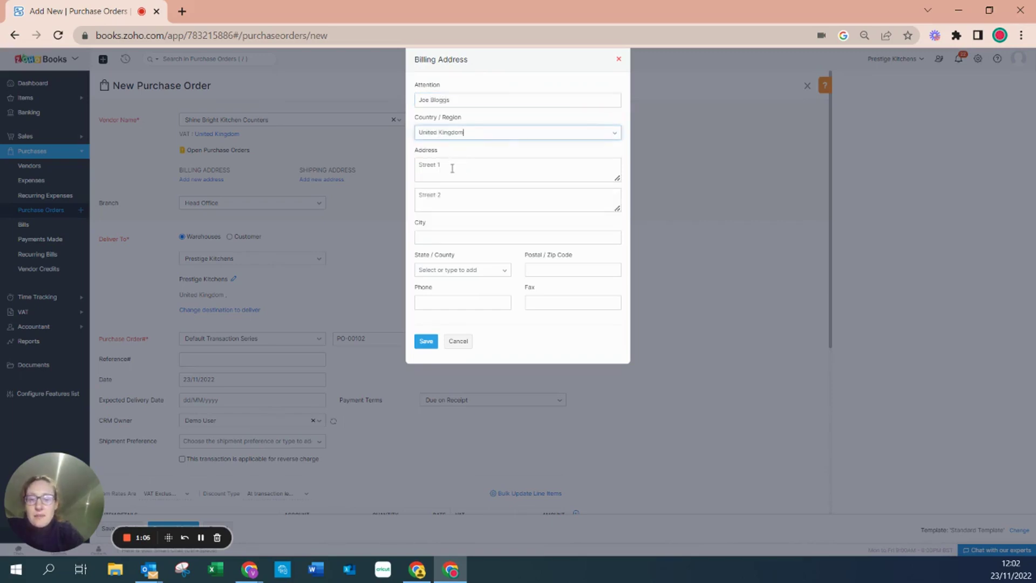
- Fill in the street line, city Bristol and county Bristol, then save the address
left_click(452, 169)
type("10 Queens Road")
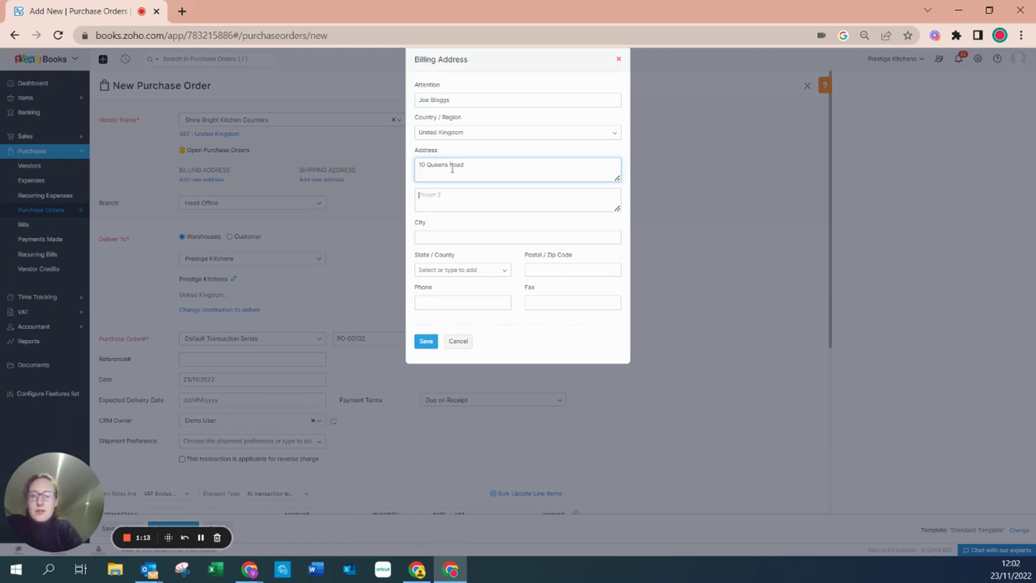
key("Tab")
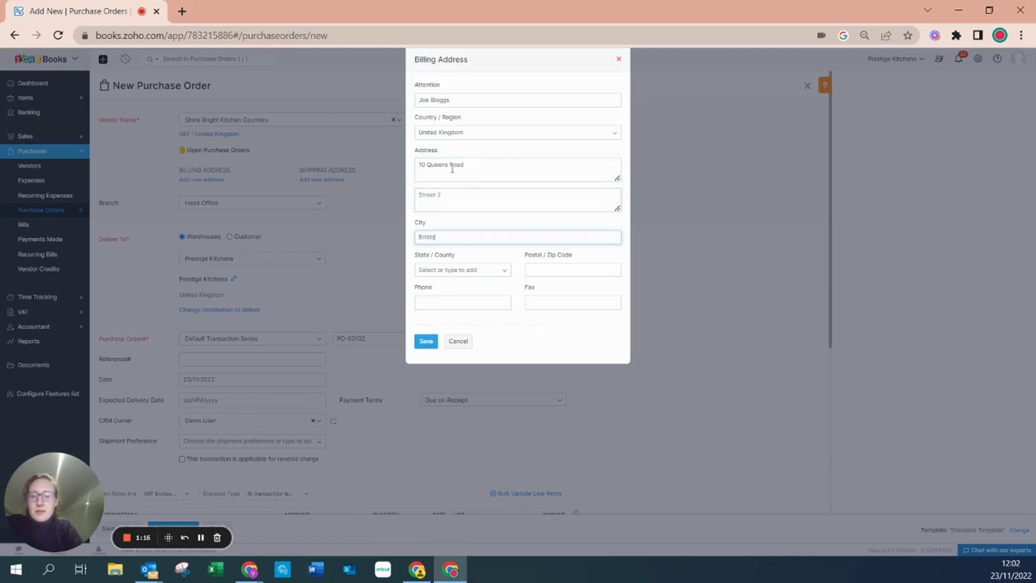
type("Bristol")
key("Tab")
type("bris")
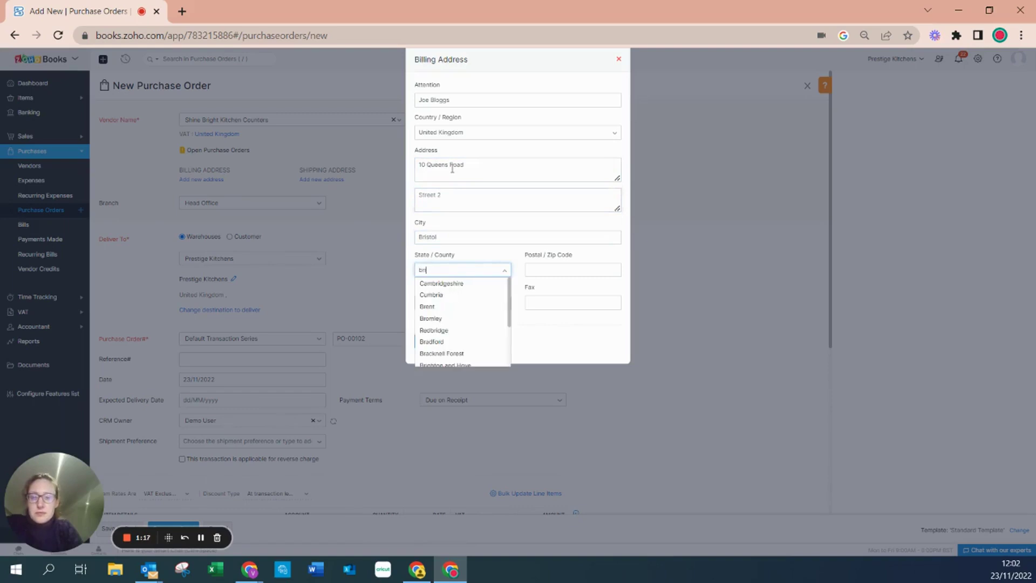
left_click(448, 283)
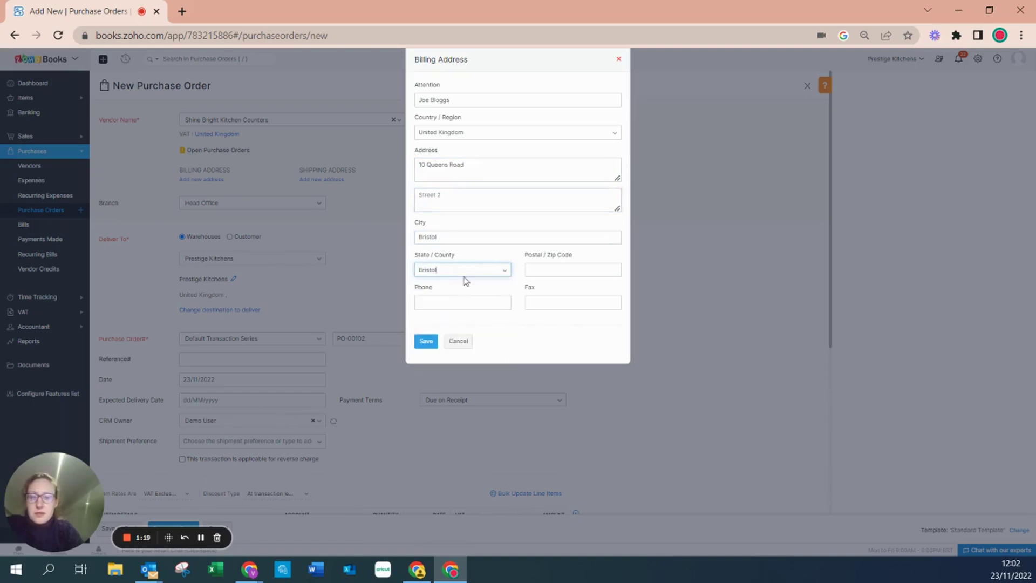
left_click(554, 268)
left_click(422, 342)
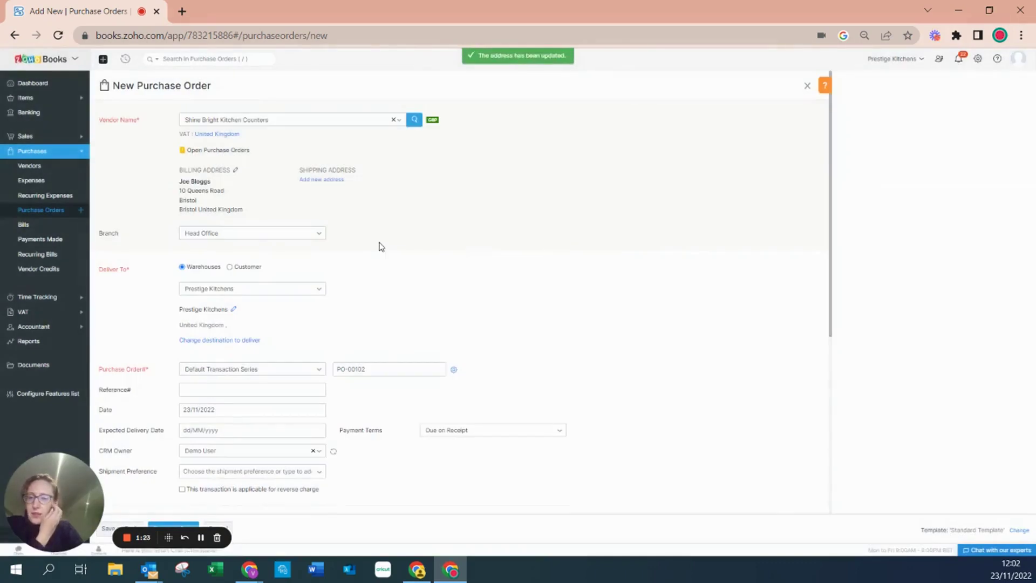
- Pick 30 November 2022 as the purchase order's expected delivery date
scroll(380, 247, "down", 1)
scroll(380, 247, "down", 1)
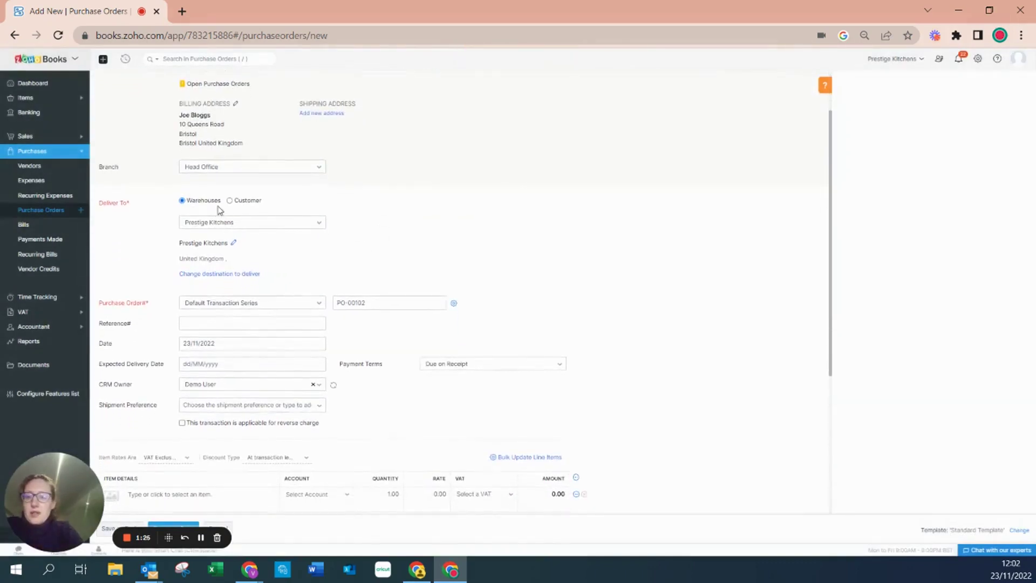
scroll(219, 231, "down", 3)
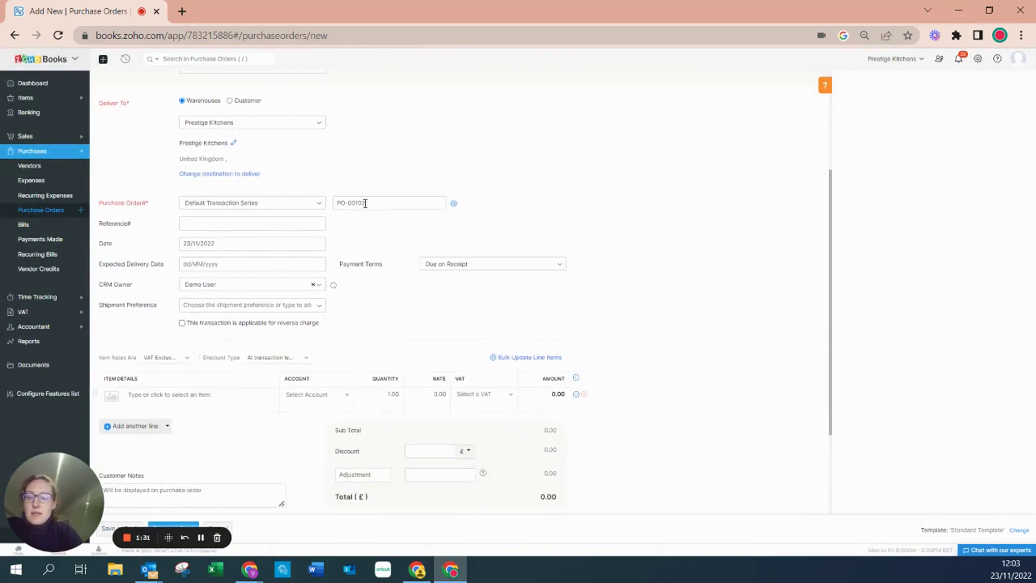
scroll(257, 212, "down", 1)
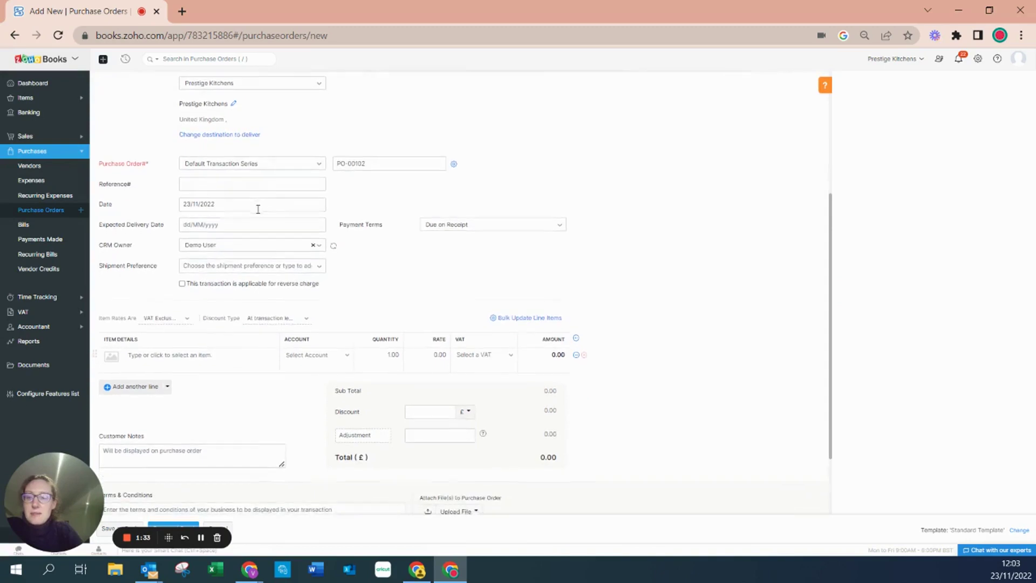
left_click(203, 218)
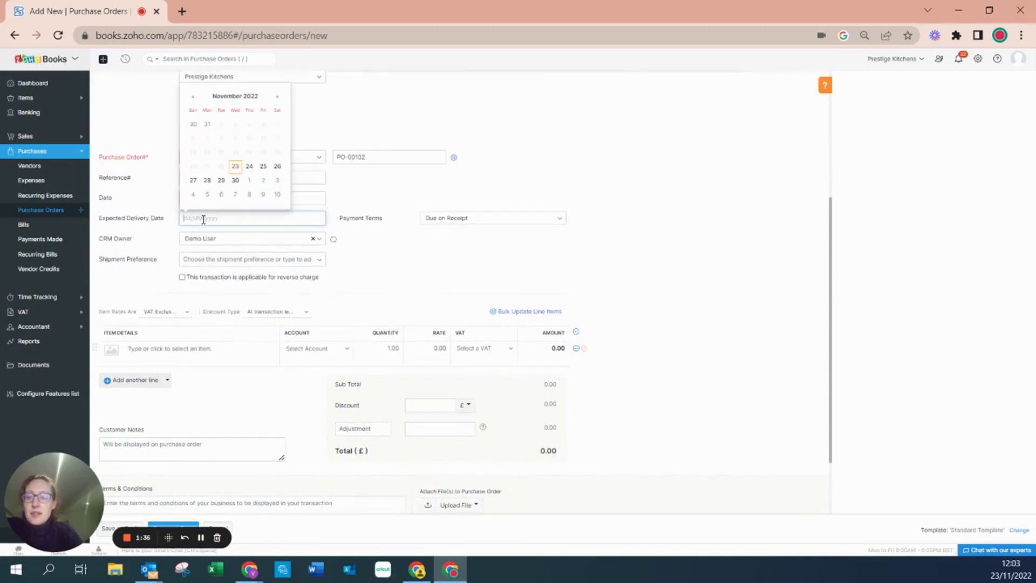
left_click(234, 181)
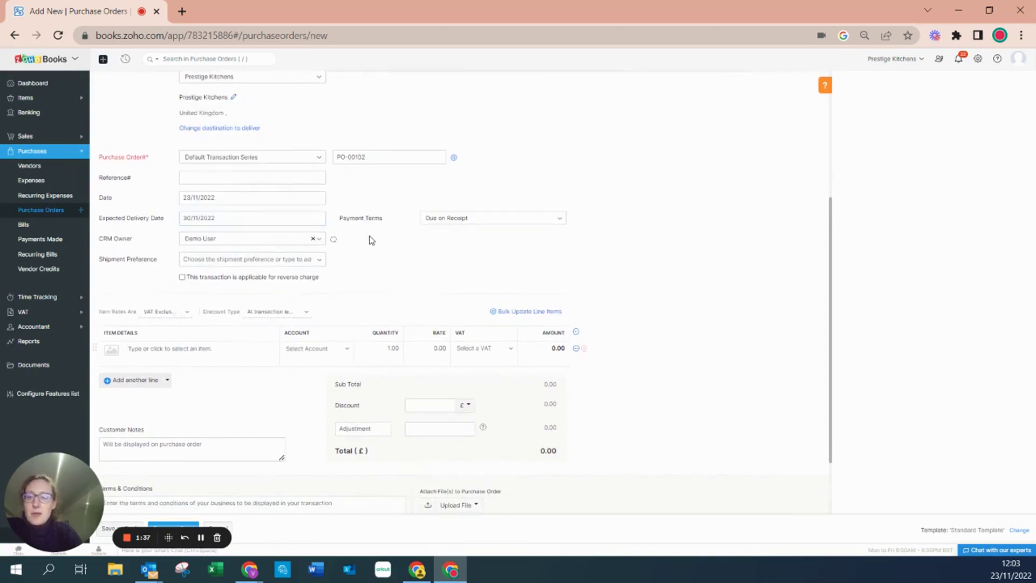
scroll(370, 238, "down", 1)
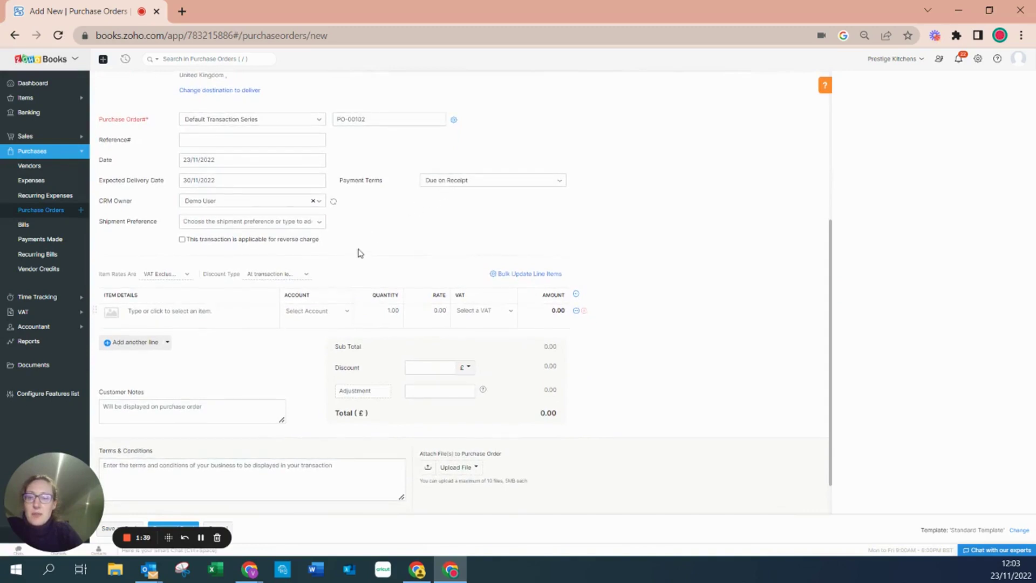
scroll(347, 256, "down", 1)
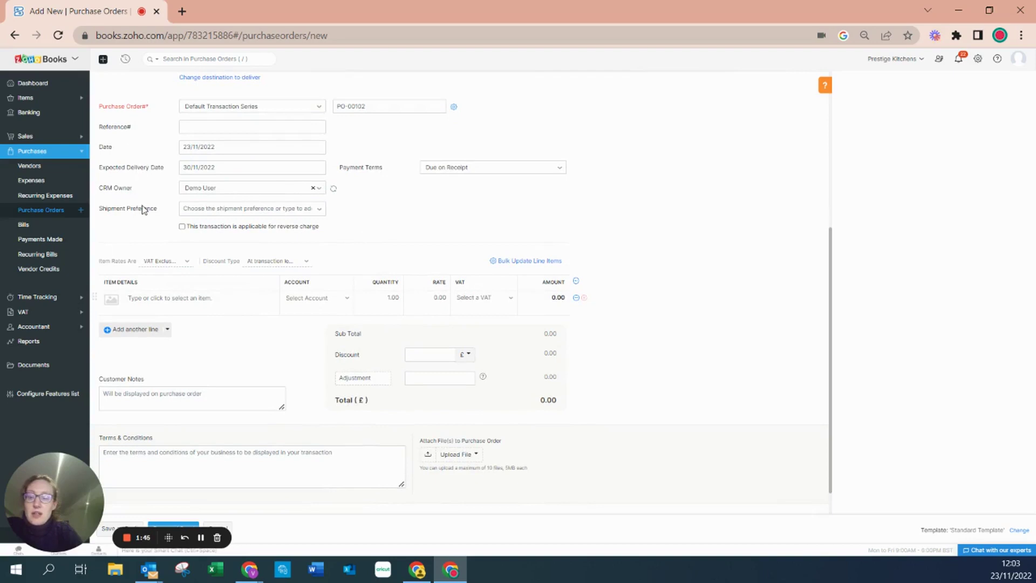
scroll(143, 209, "up", 1)
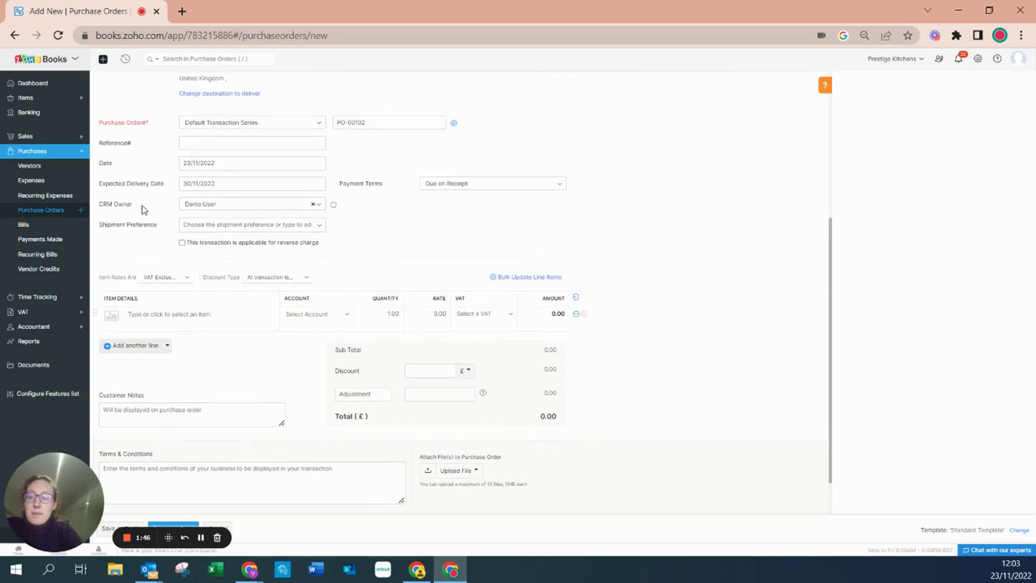
- Add a Quartz Worktop order line with quantity 10 at rate 500
left_click(221, 320)
type("quar")
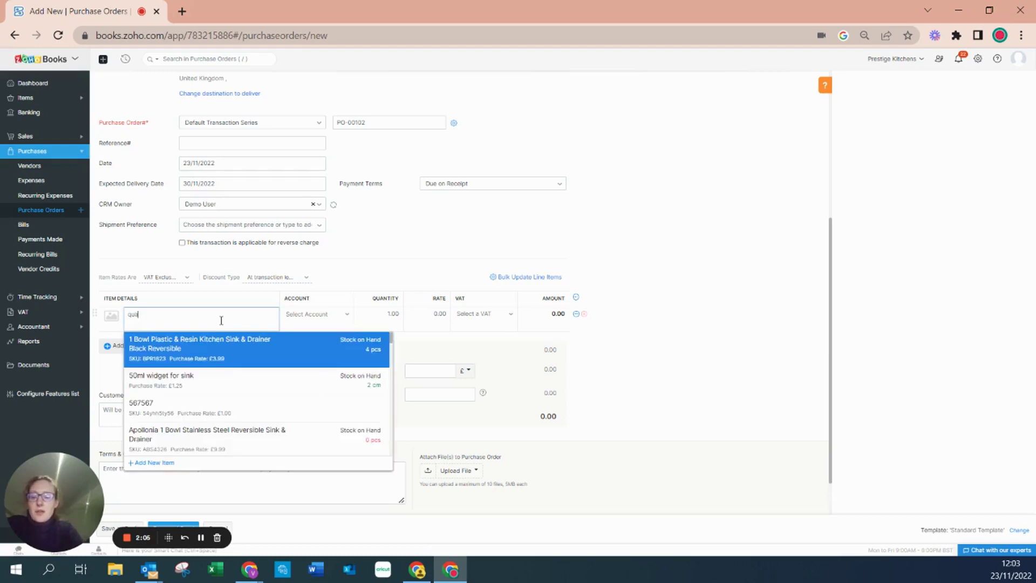
left_click(222, 341)
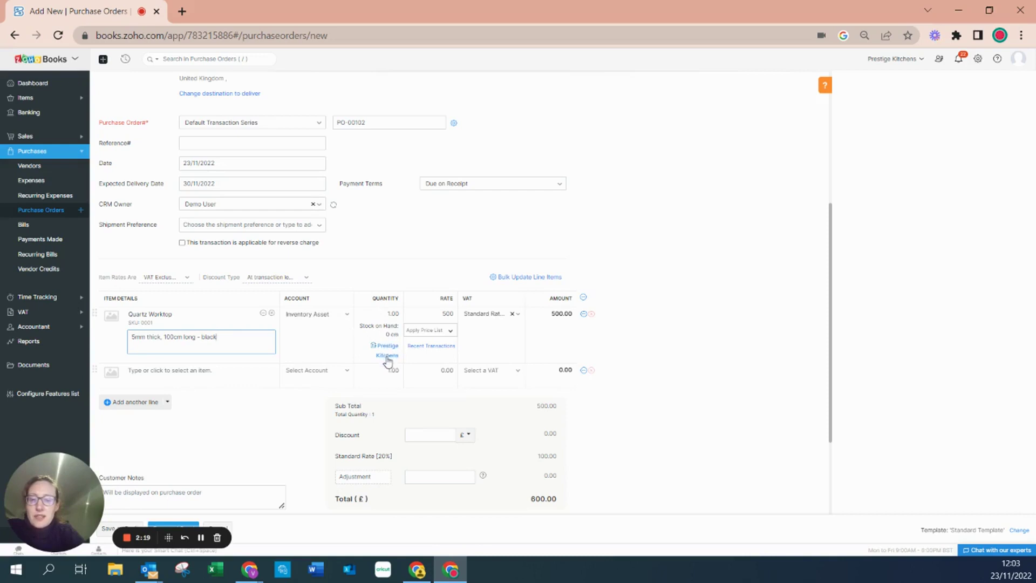
left_click(390, 314)
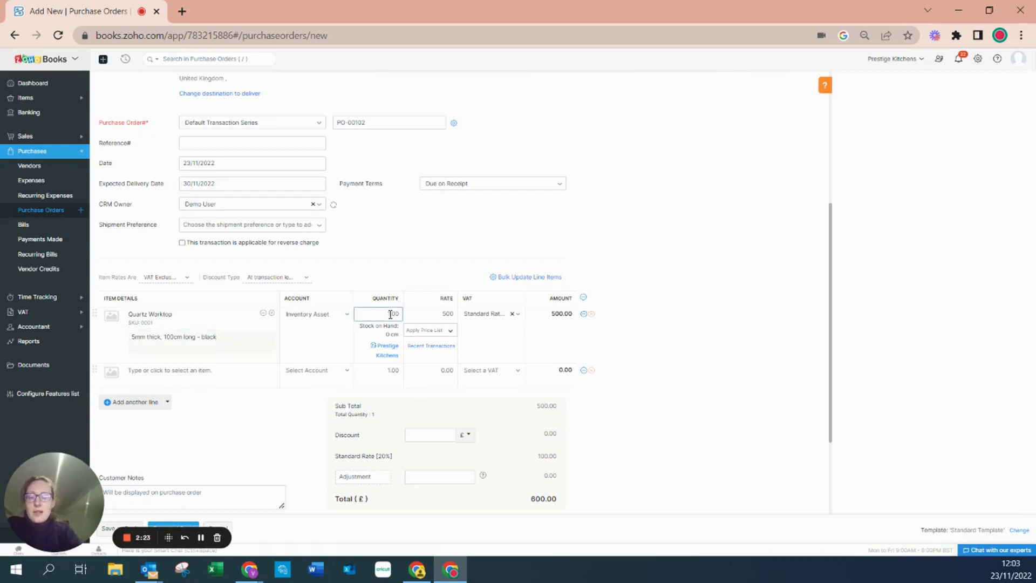
type("10")
key("Tab")
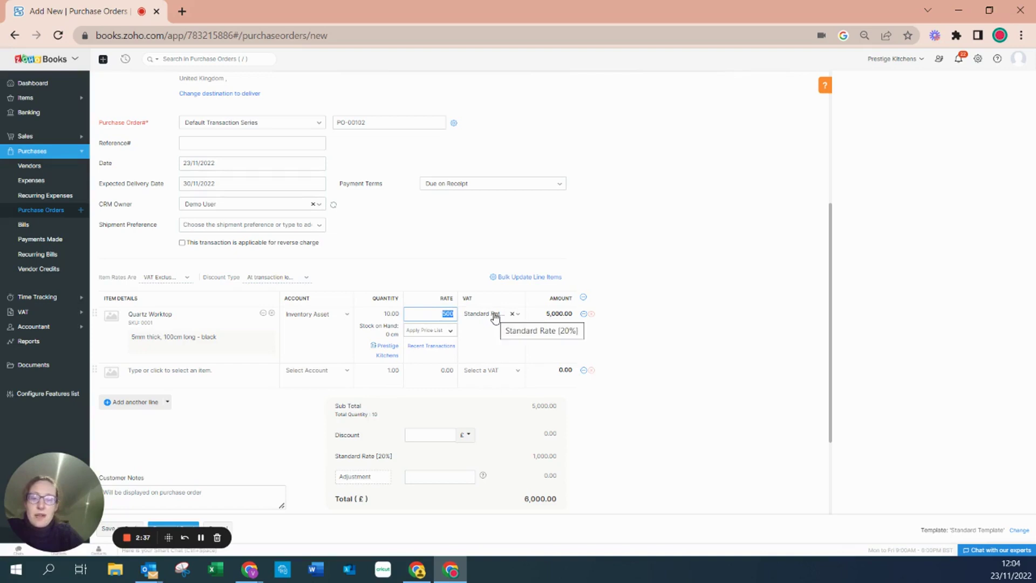
scroll(495, 316, "down", 2)
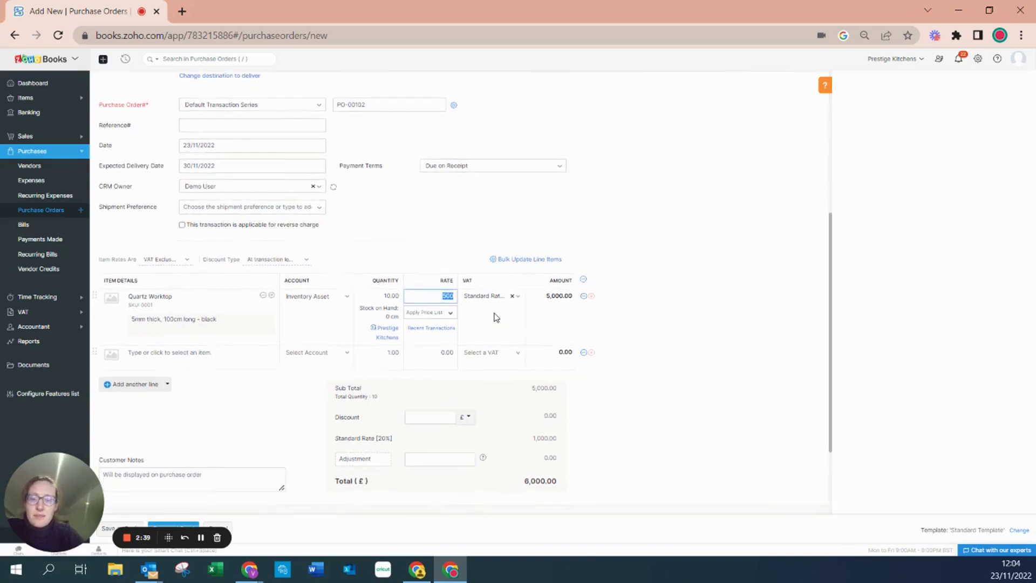
scroll(494, 317, "down", 2)
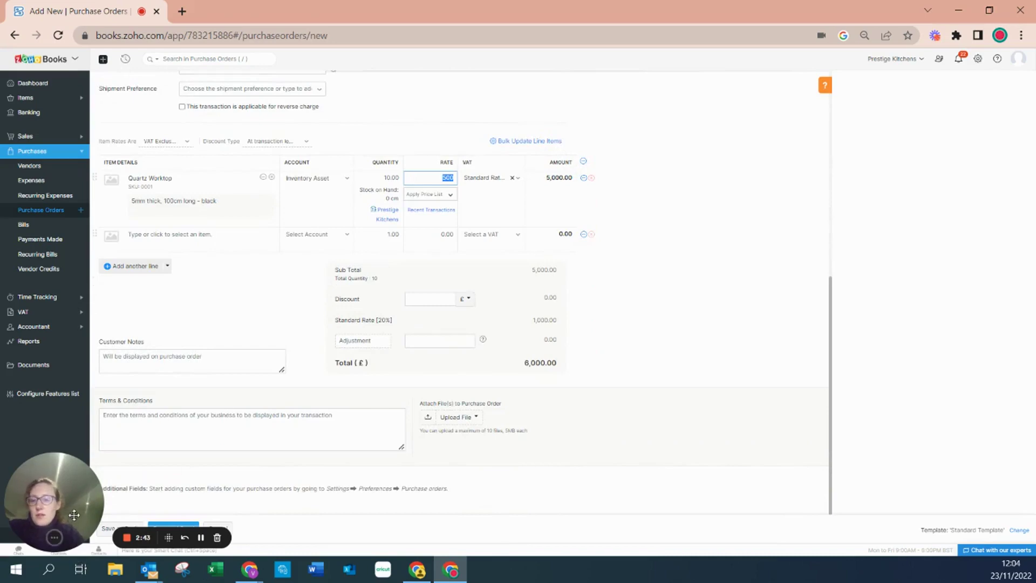
- Save purchase order PO-00102 and choose to send it to the vendor
left_click(123, 508)
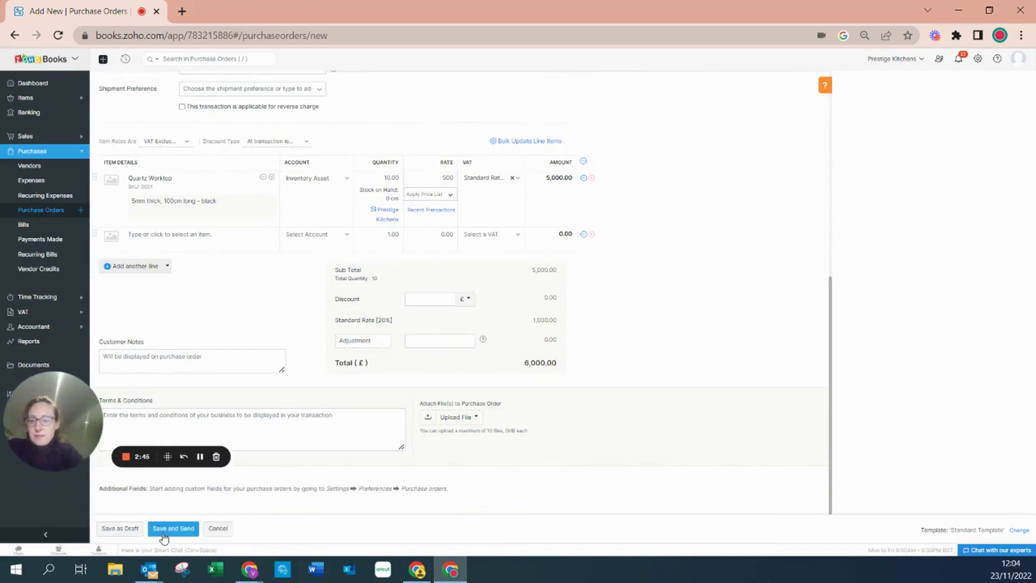
left_click(131, 530)
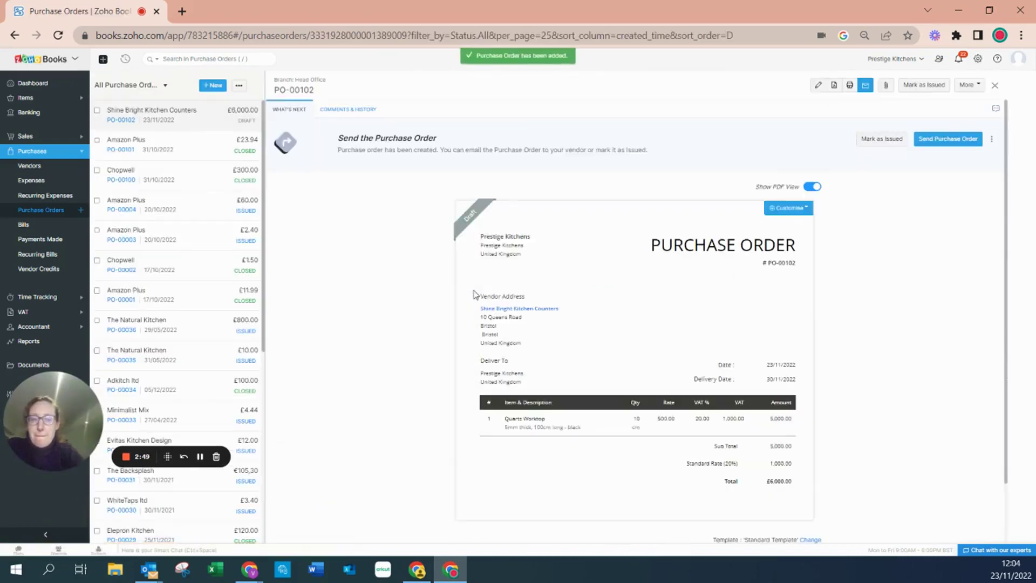
scroll(526, 367, "down", 1)
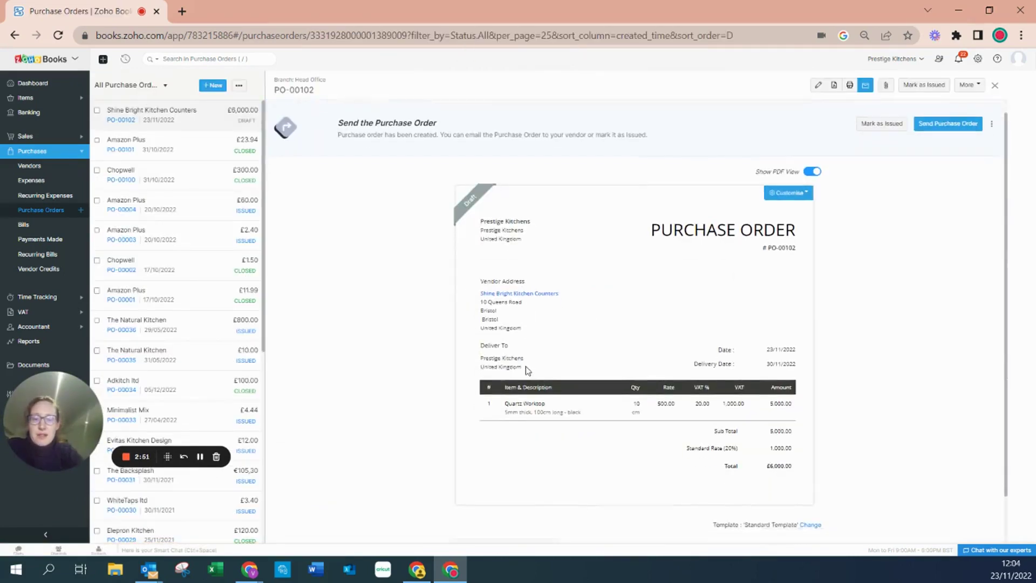
scroll(527, 370, "up", 1)
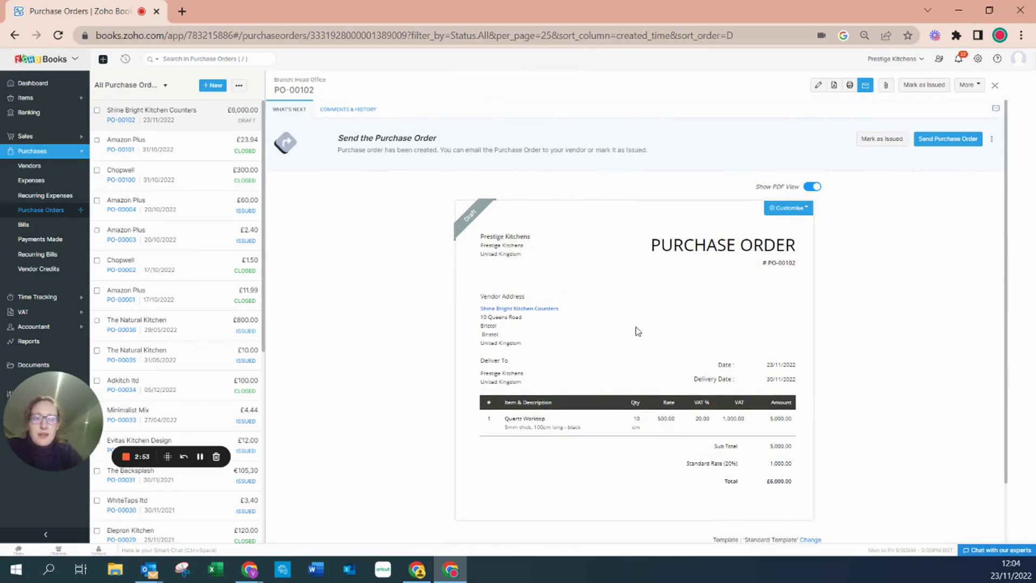
left_click(944, 137)
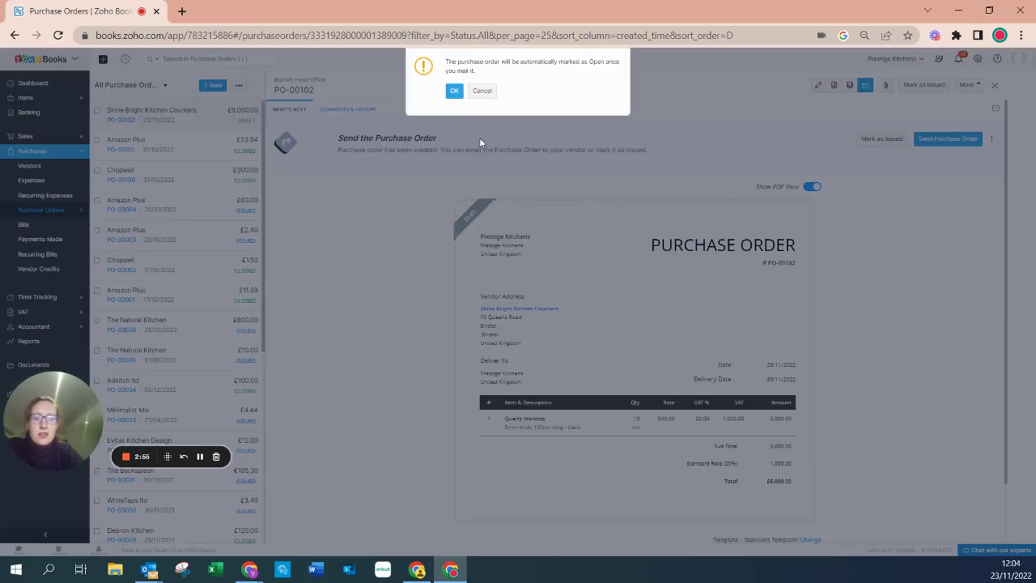
- Accept the open-when-mailed prompt, cancel the email, and mark PO-00102 as Issued
left_click(457, 94)
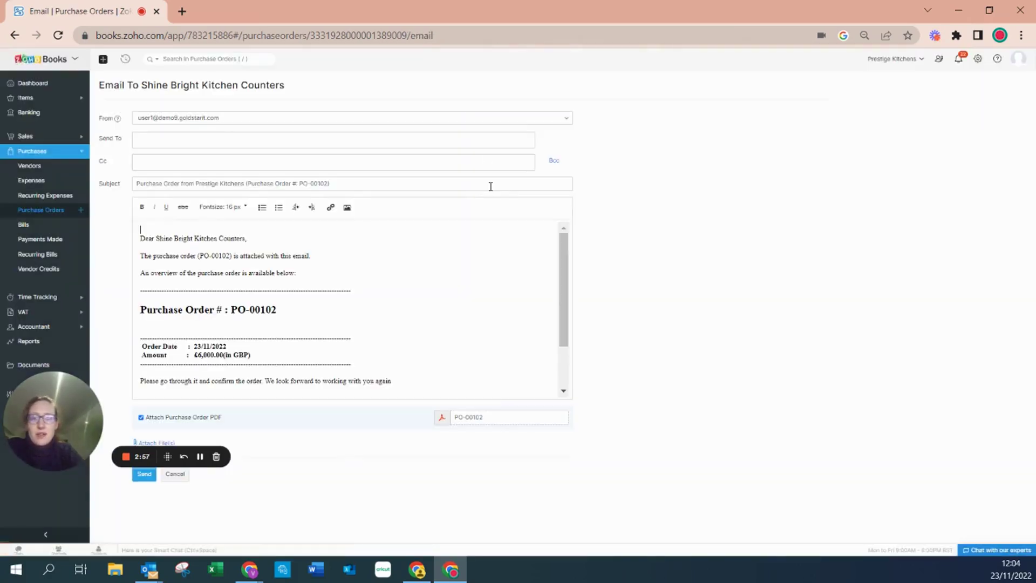
scroll(474, 333, "down", 3)
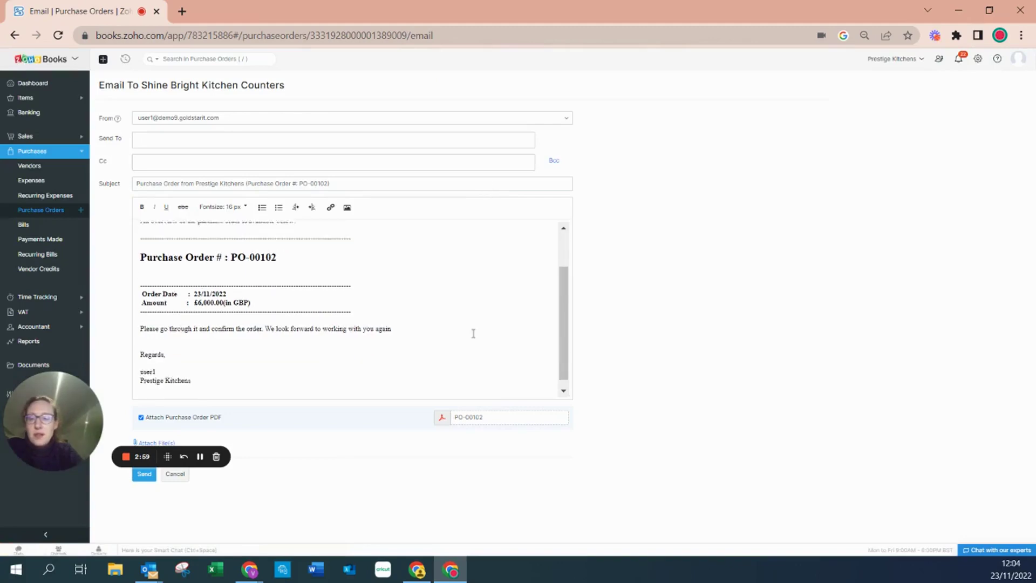
scroll(473, 333, "up", 3)
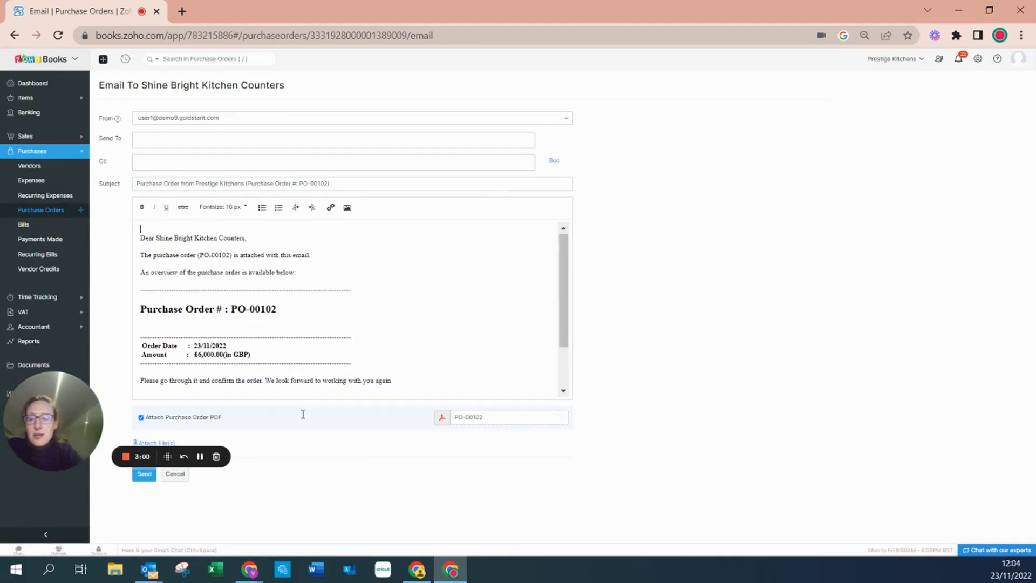
left_click(177, 475)
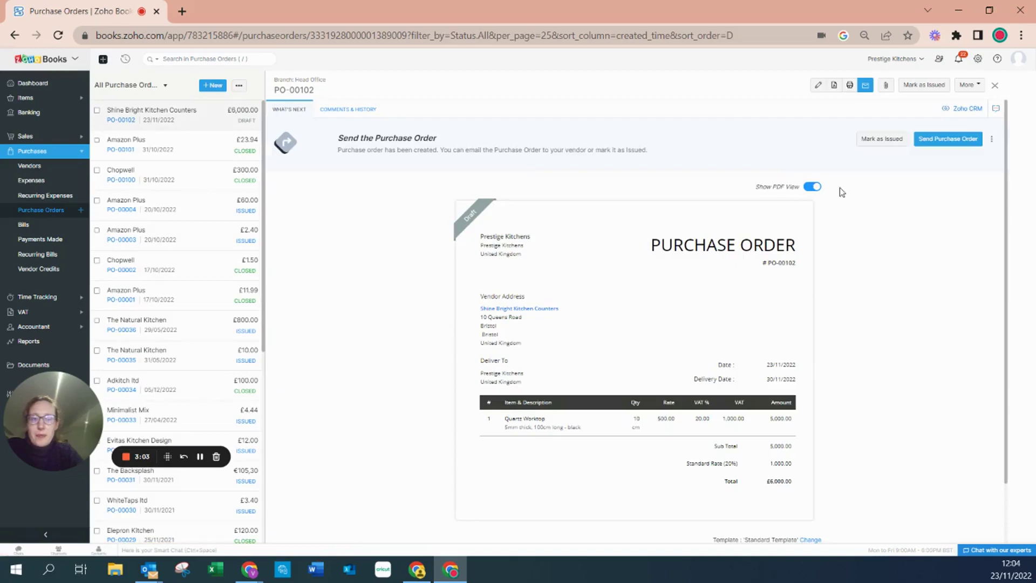
left_click(881, 139)
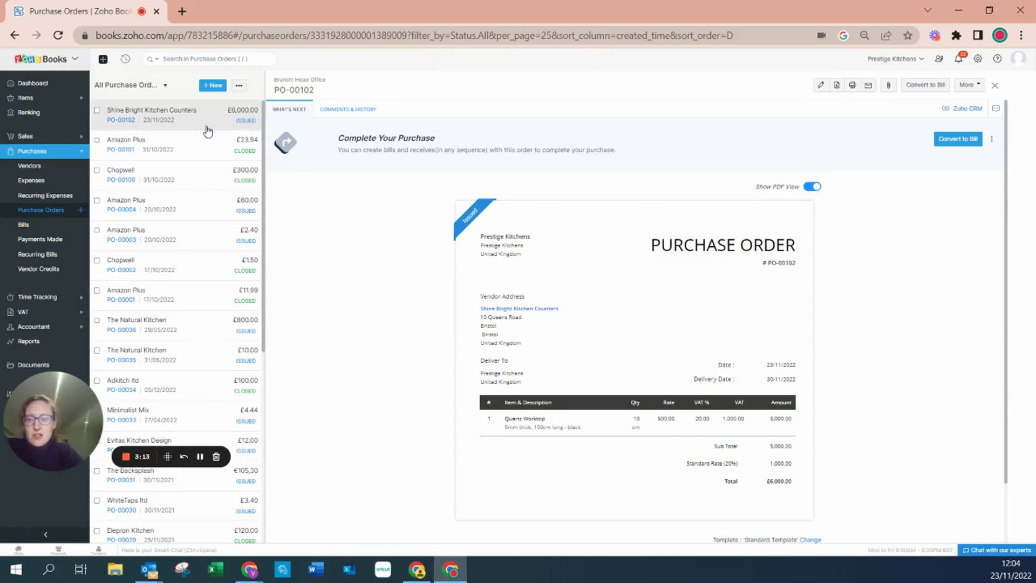
- Reopen Quartz Worktop from Active Items to see 10 to be billed and 0 stock
left_click(51, 99)
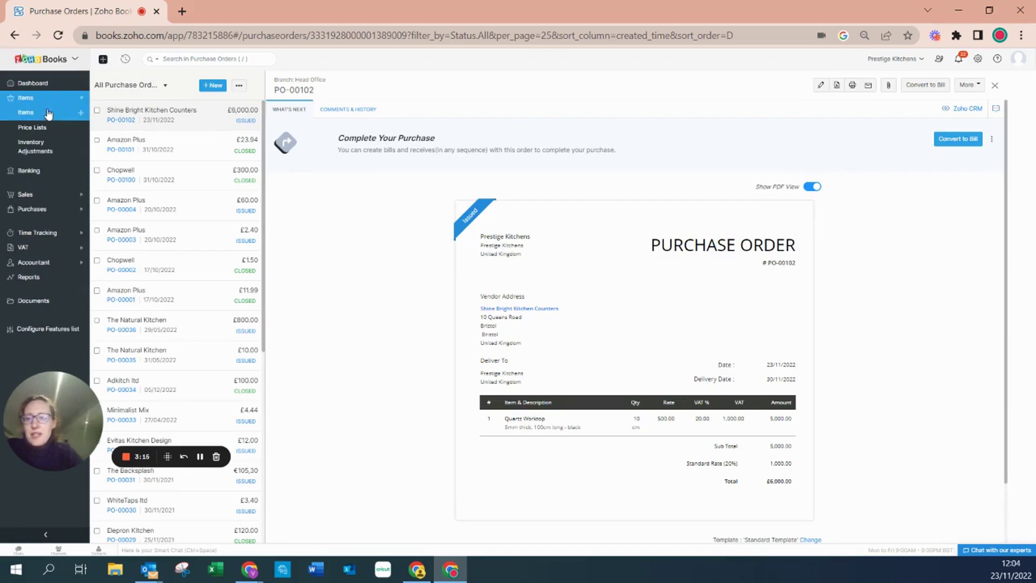
left_click(47, 113)
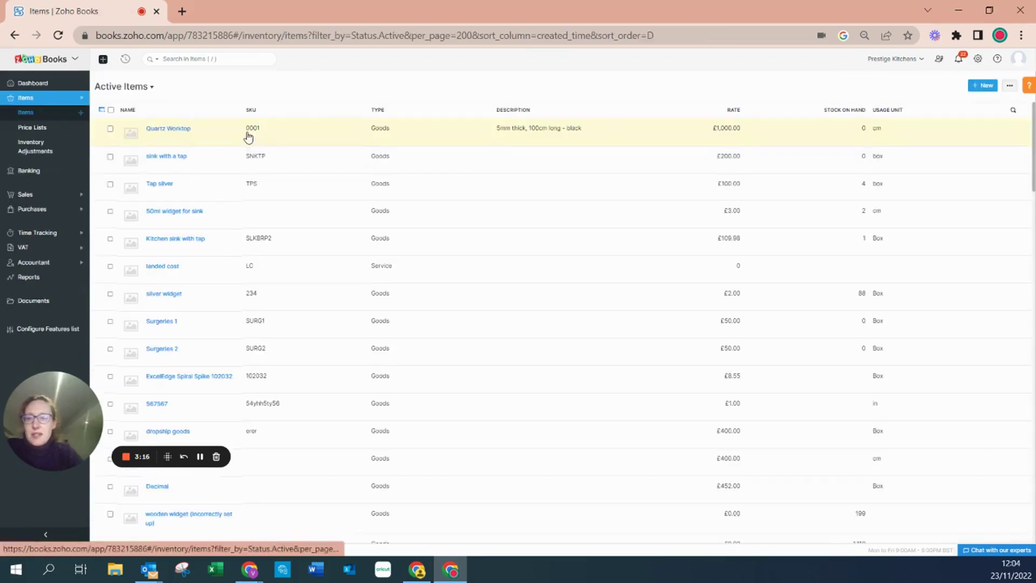
left_click(183, 130)
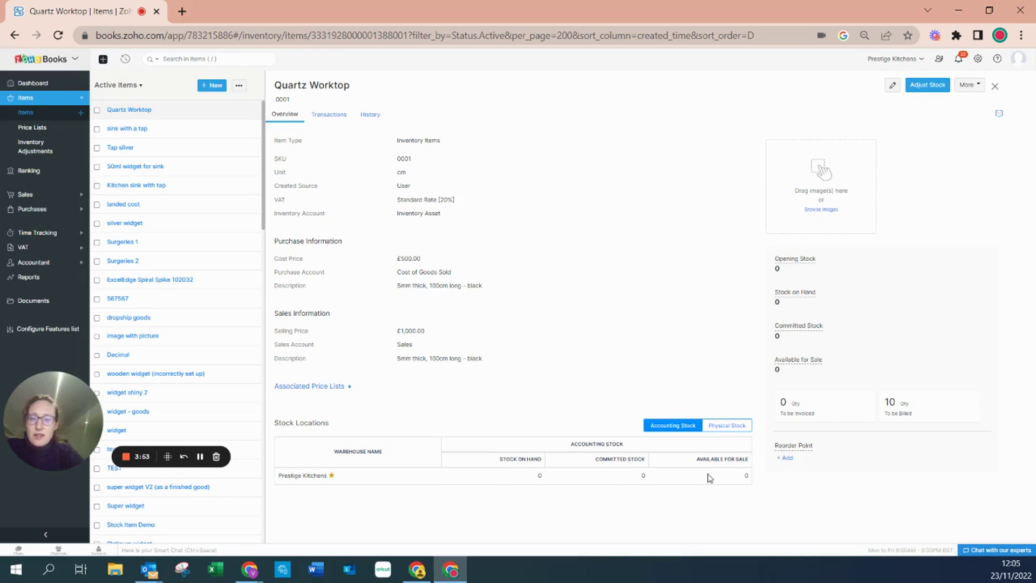
- Open the Journal Report via a 'jour' search and filter it to Today (23/11/2022)
left_click(27, 277)
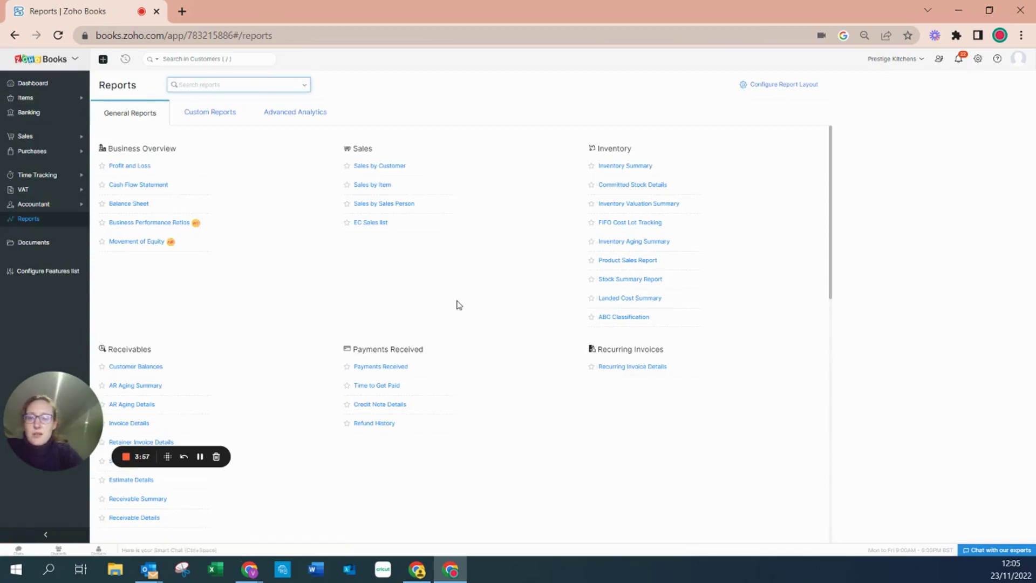
type("jour")
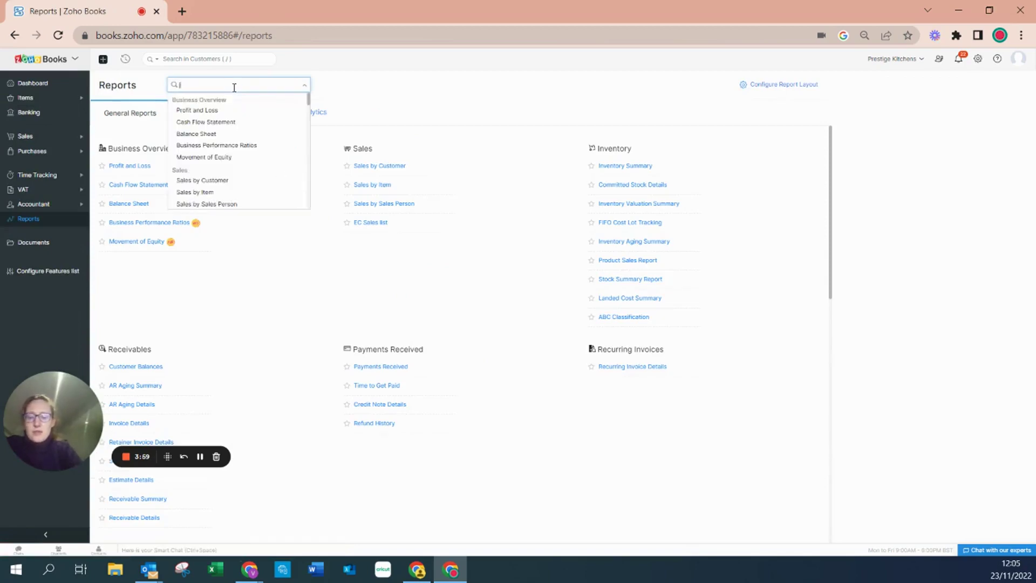
left_click(219, 110)
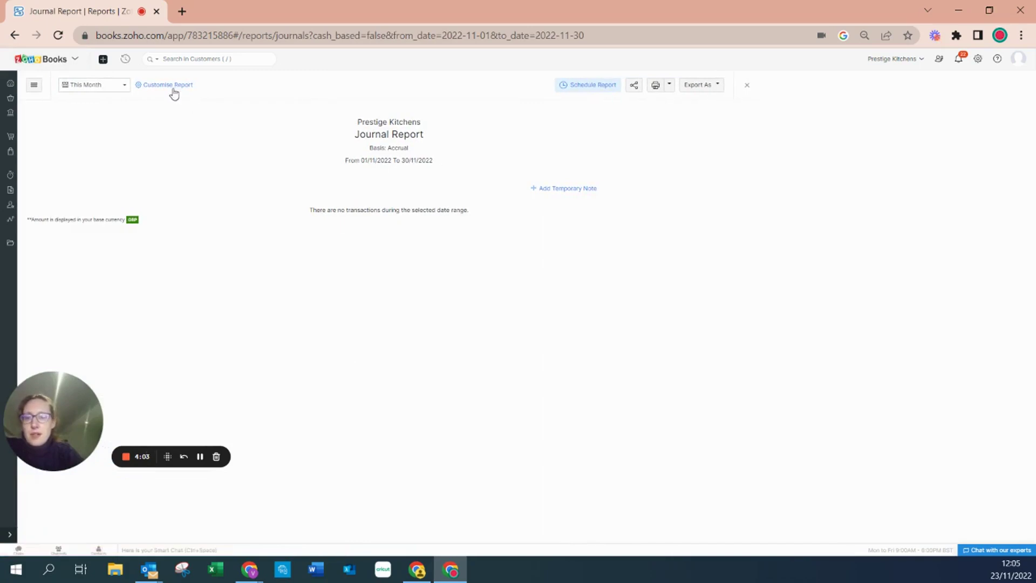
left_click(123, 86)
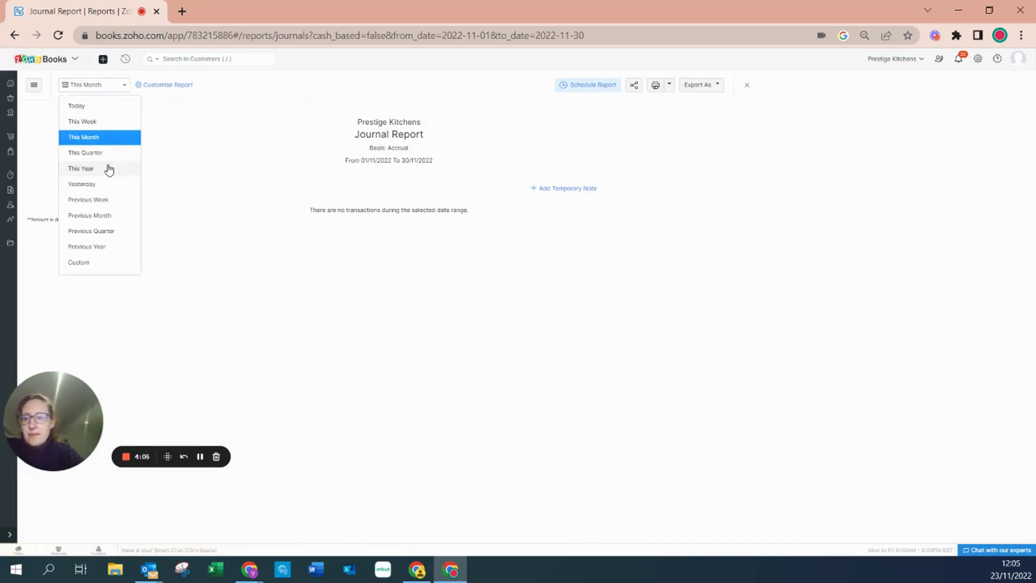
left_click(91, 107)
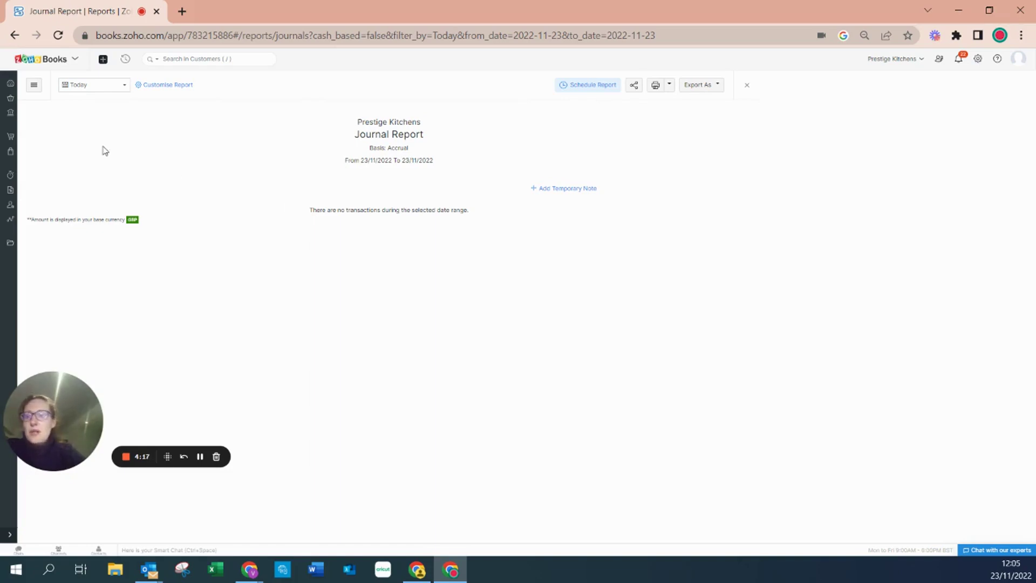
- Reopen purchase order PO-00102 from the Purchases > Purchase Orders list
left_click(10, 139)
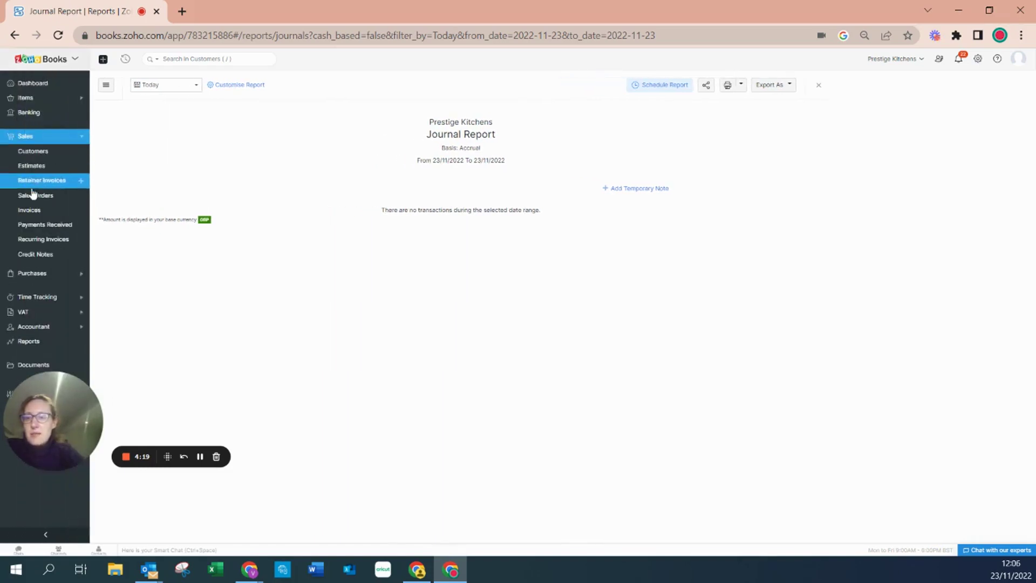
left_click(38, 271)
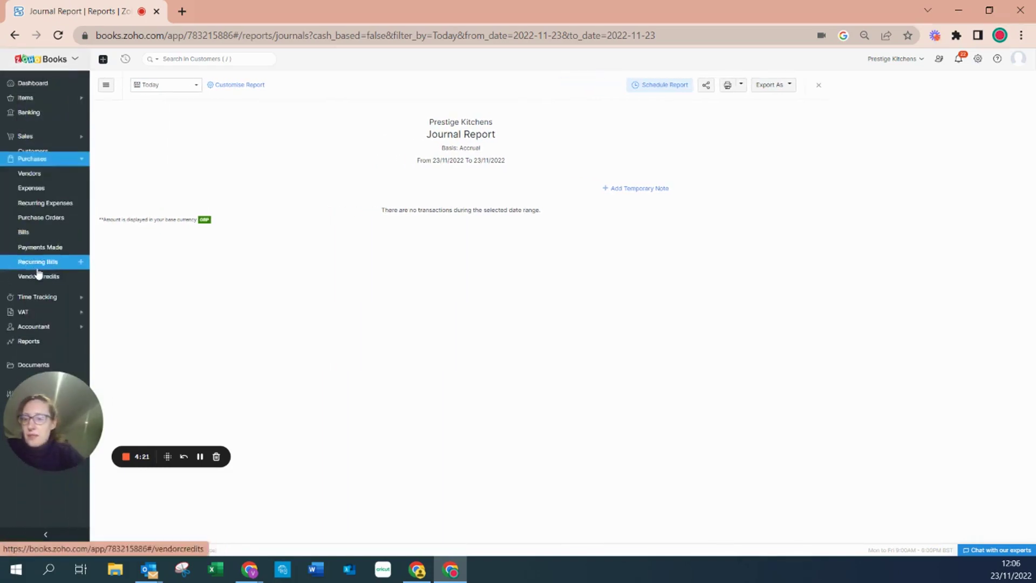
left_click(46, 216)
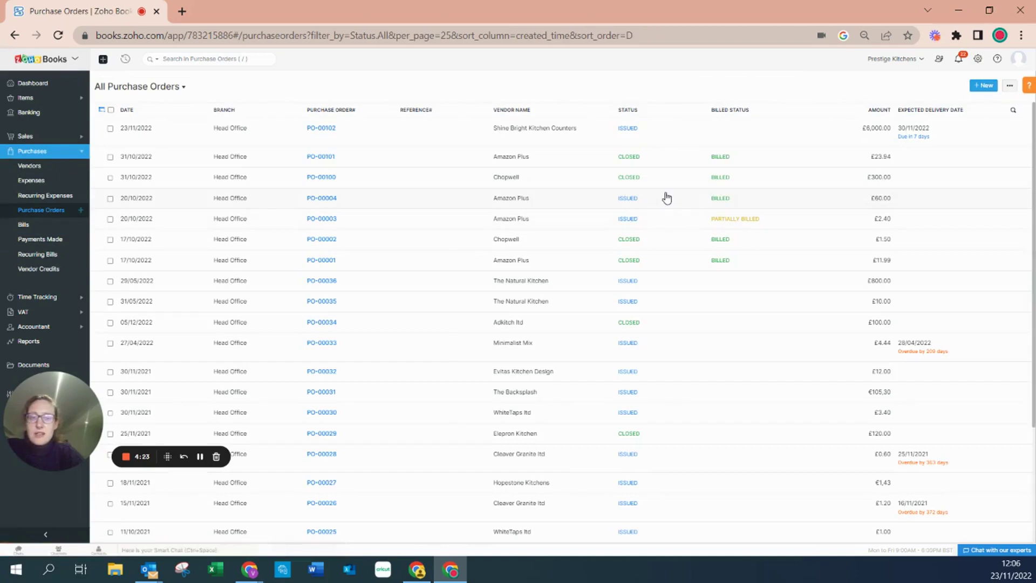
left_click(326, 129)
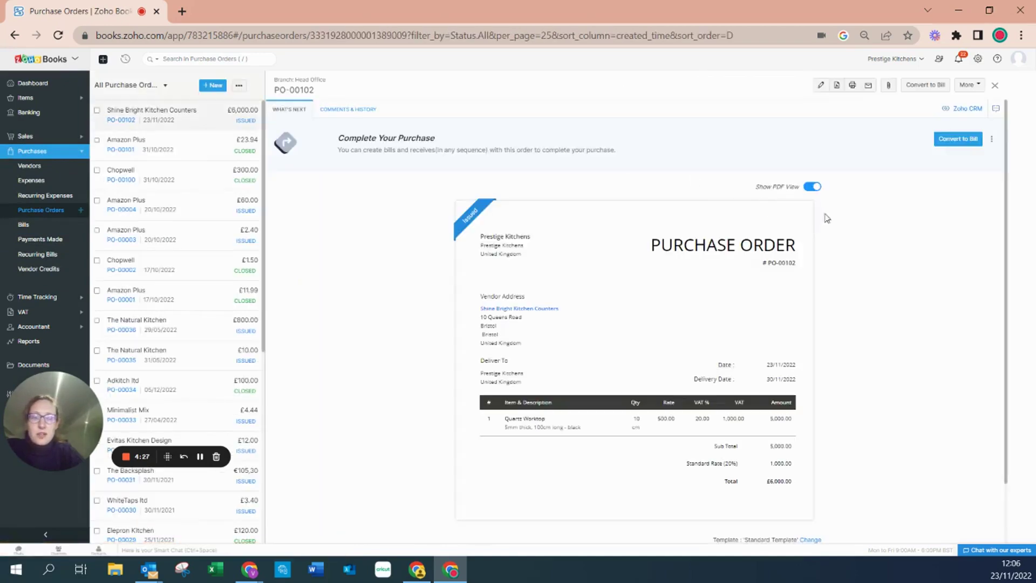
- Convert PO-00102 into a bill with Bill# 67894 and bill date 26/11/2022
left_click(958, 142)
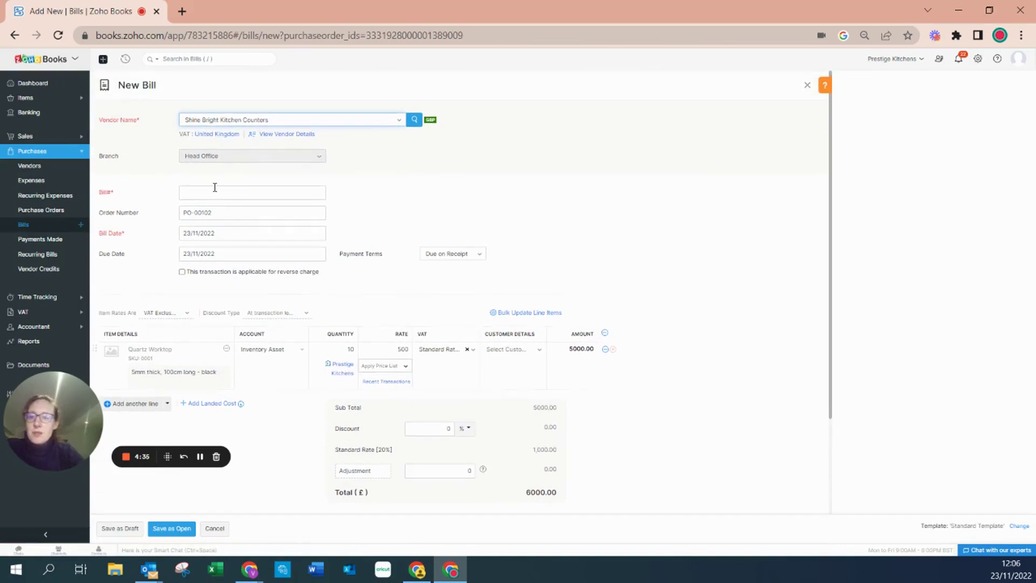
left_click(214, 187)
type("B")
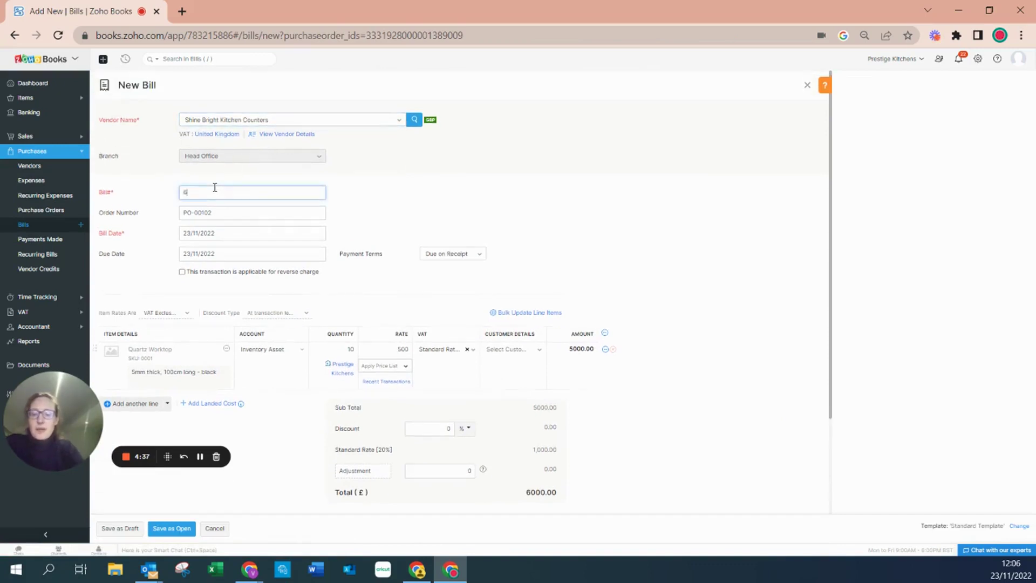
type("7894")
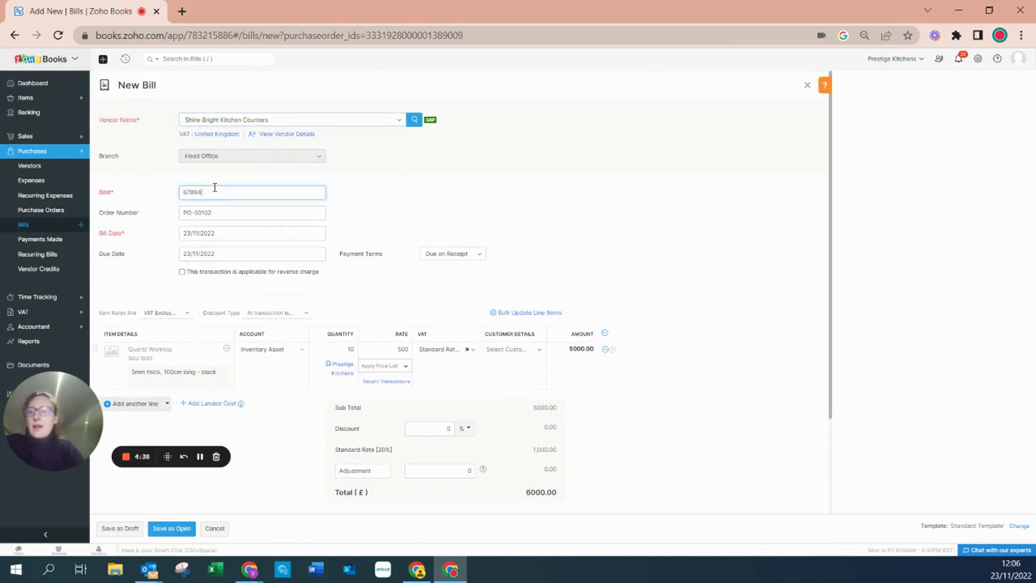
left_click(221, 238)
left_click(265, 194)
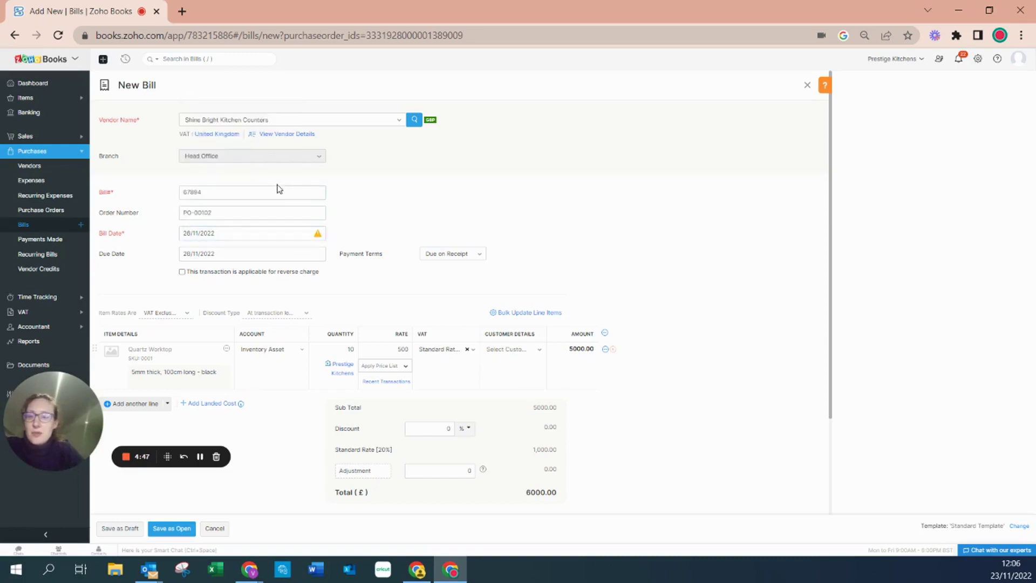
scroll(281, 262, "down", 1)
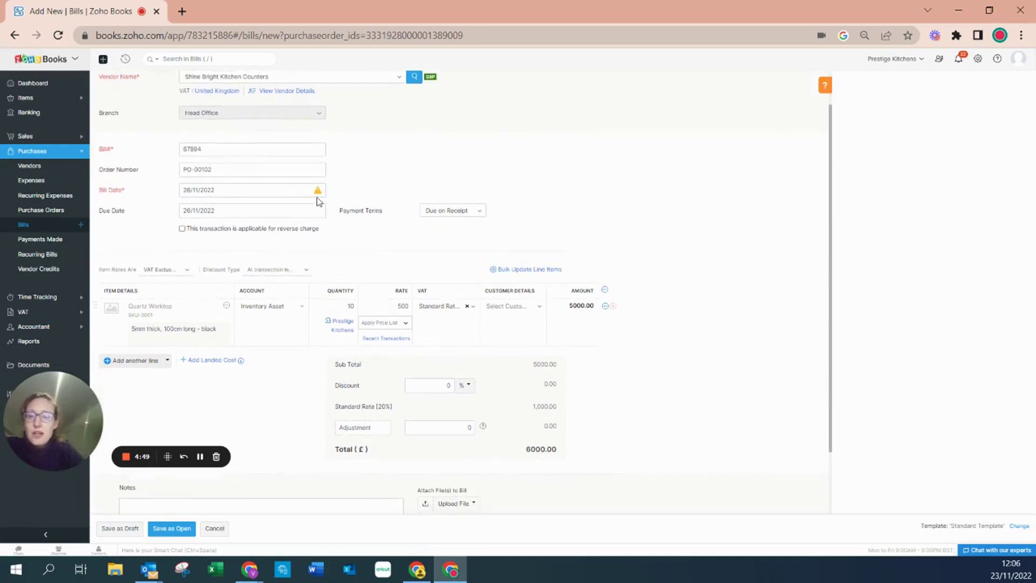
mouse_move(318, 192)
scroll(319, 192, "down", 1)
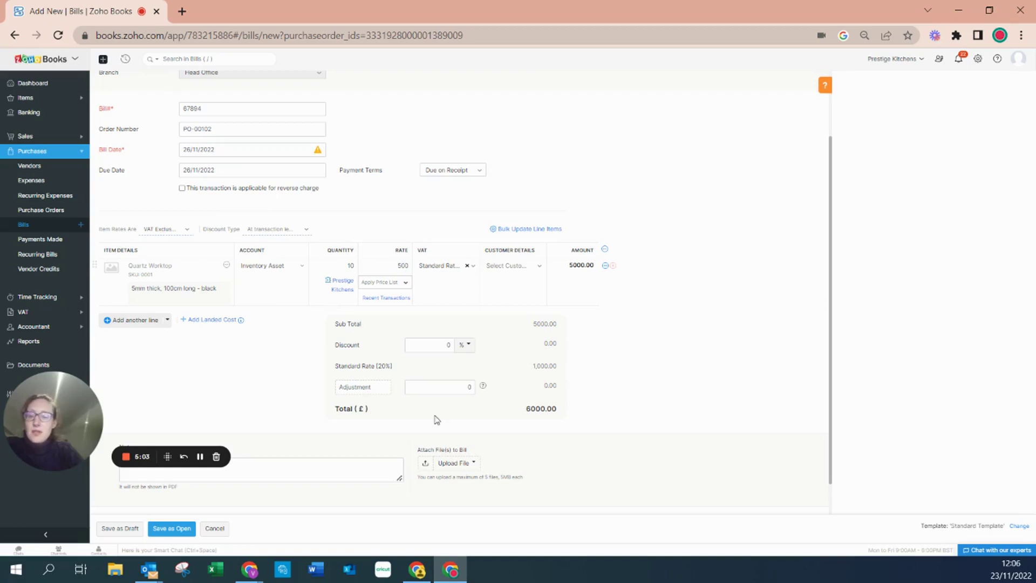
- Skip adding an attachment and save the £6,000.00 bill as Open
left_click(463, 465)
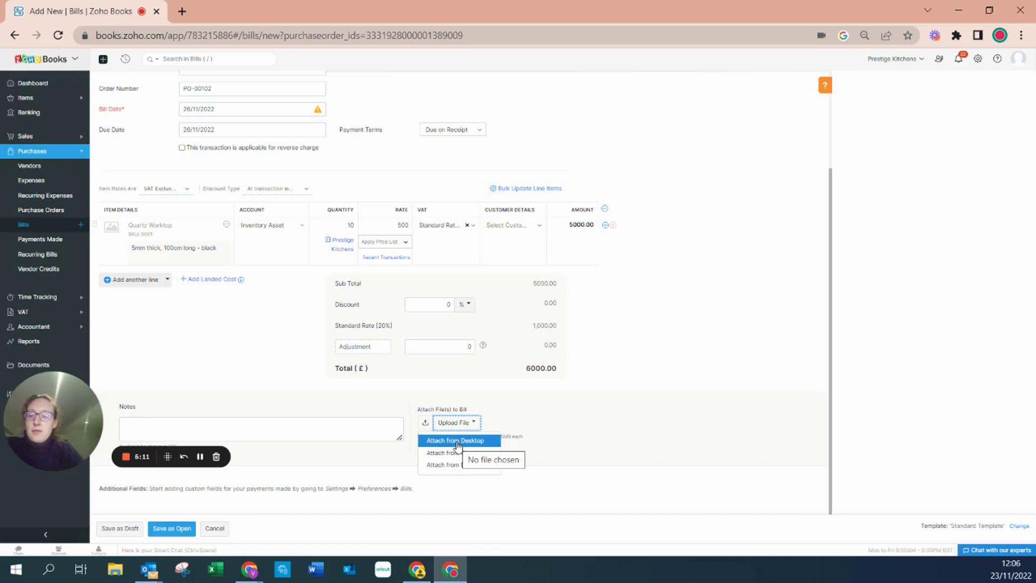
left_click(380, 402)
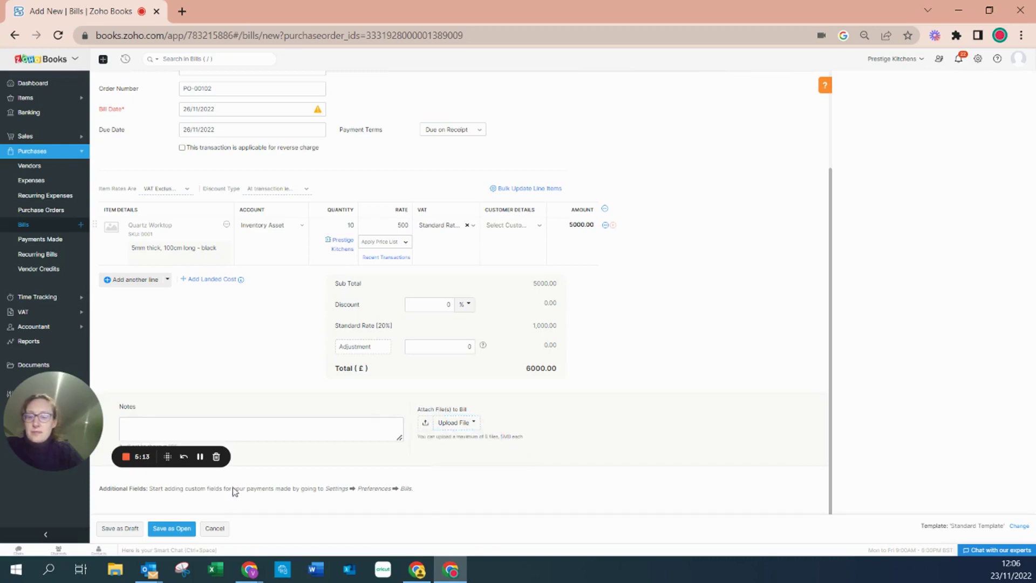
left_click(172, 529)
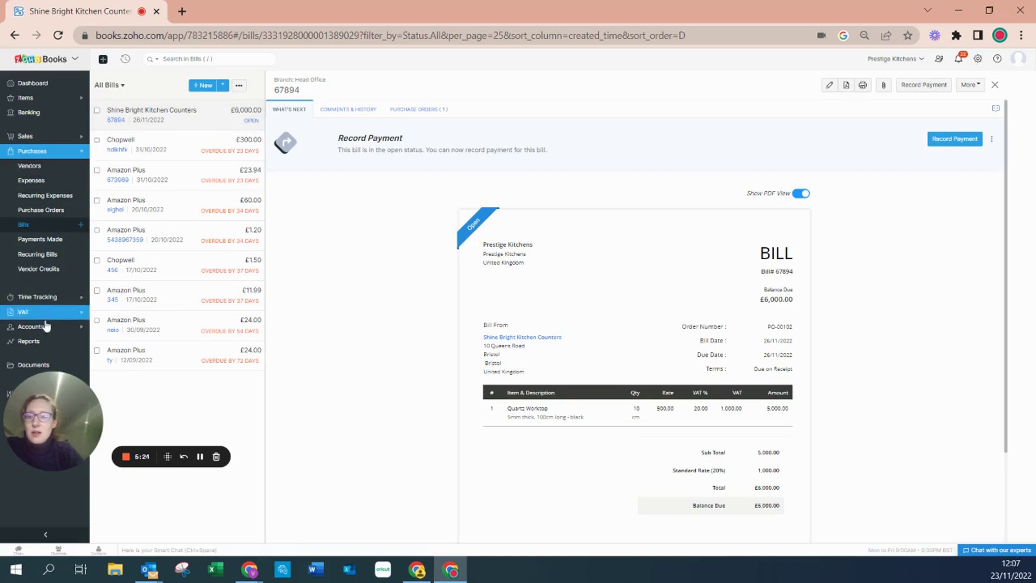
- Find the Journal Report by searching 'jo' in Reports and set its range to This Month
left_click(45, 345)
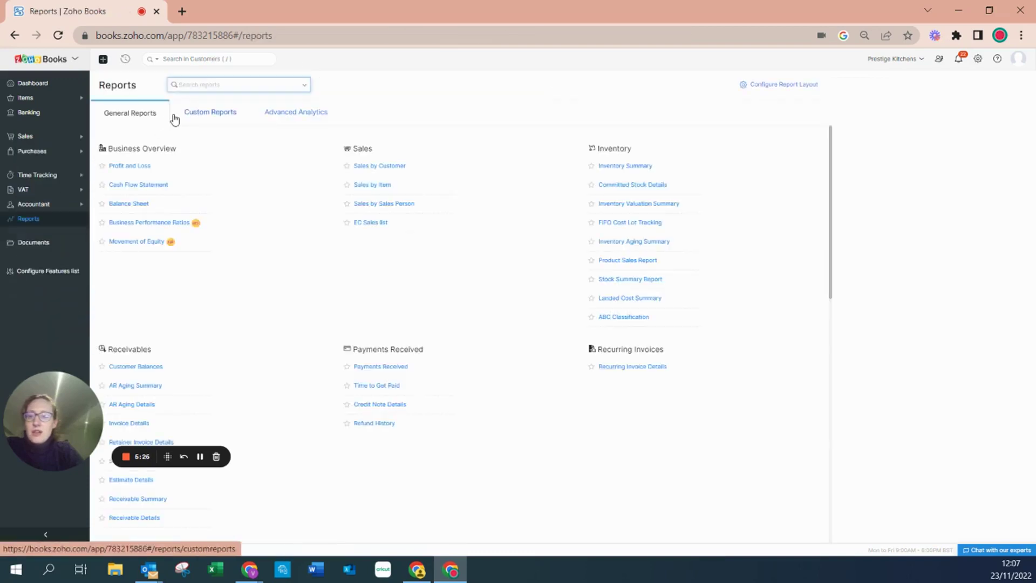
left_click(208, 86)
type("jo")
left_click(204, 110)
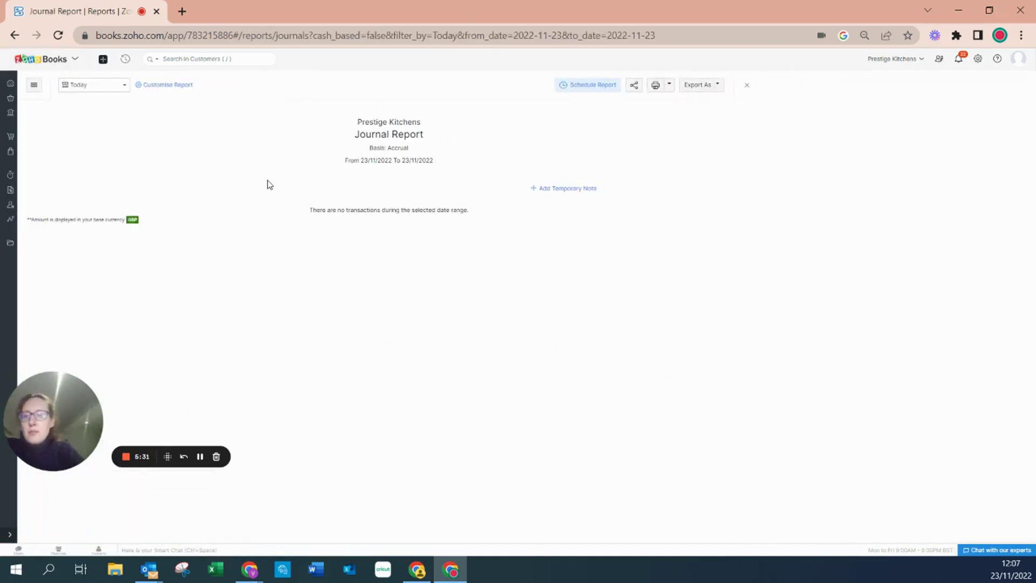
left_click(124, 86)
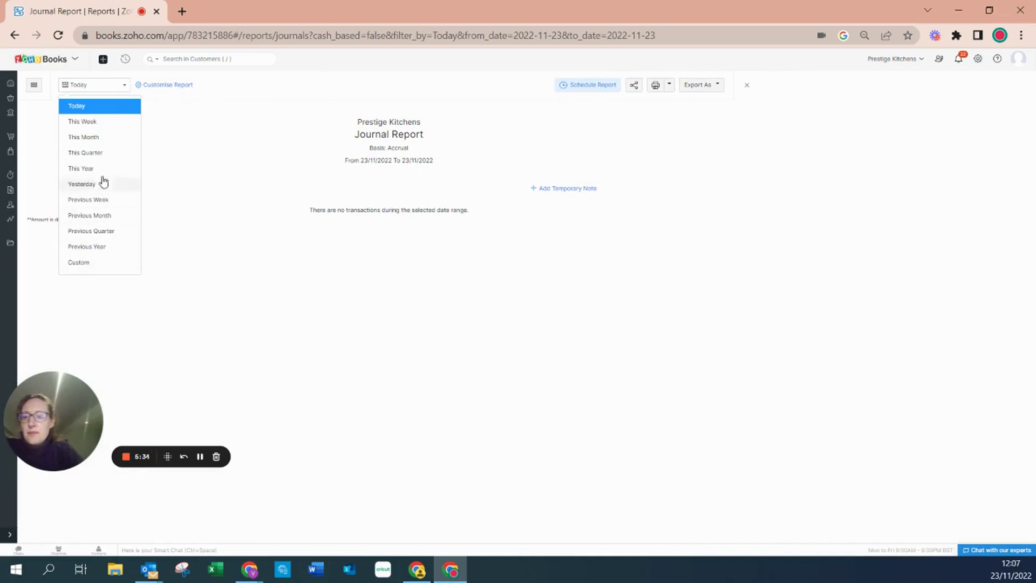
left_click(104, 142)
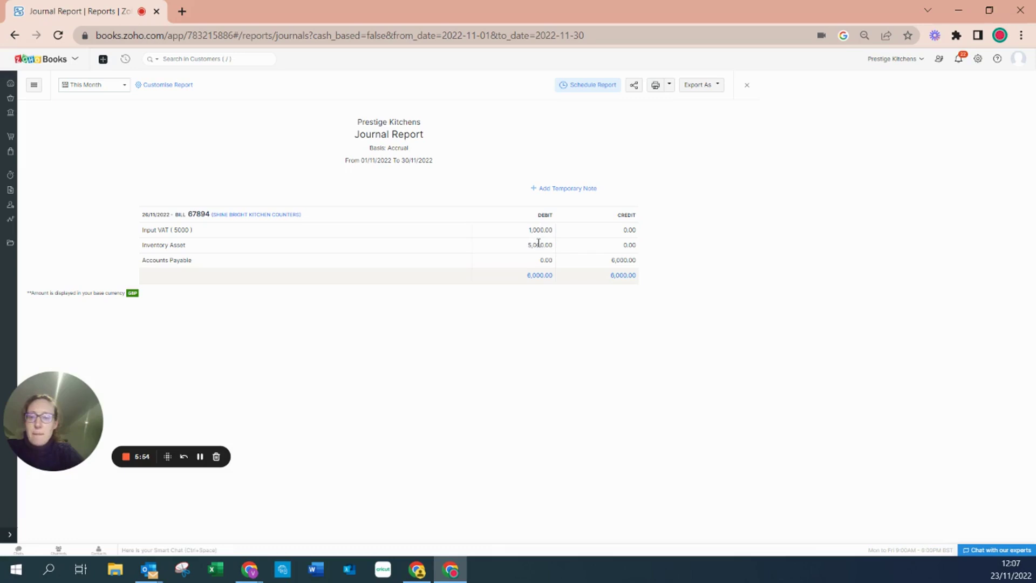
- Customise the Inventory Valuation Summary to cover only the Quartz Worktop item
left_click(10, 219)
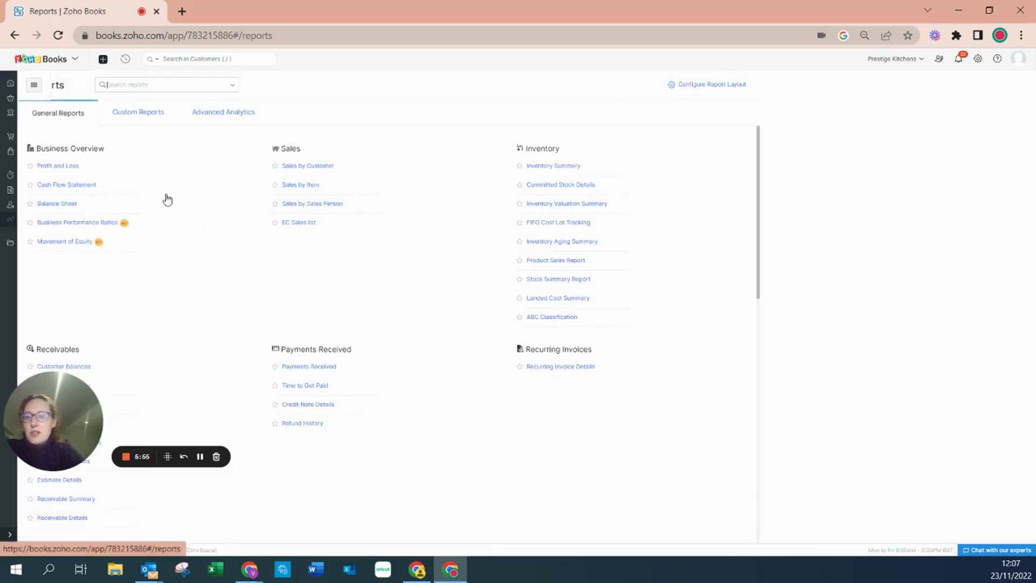
left_click(598, 206)
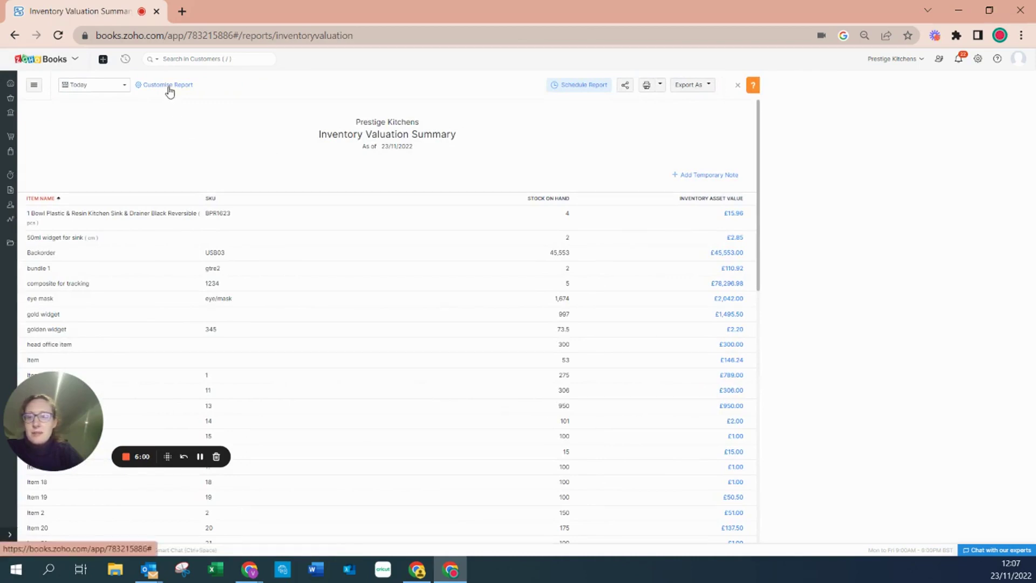
left_click(169, 89)
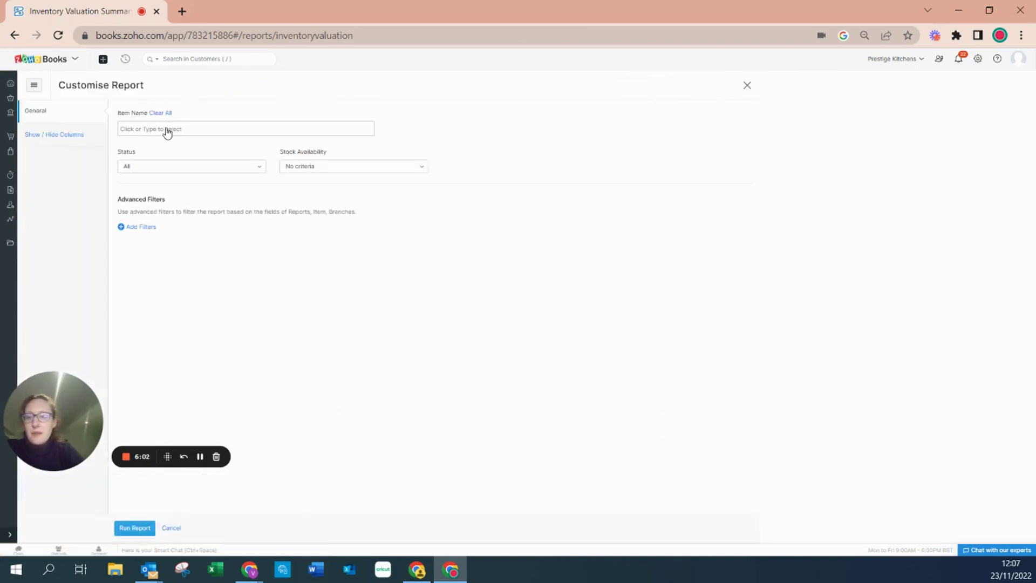
left_click(167, 130)
type("quart")
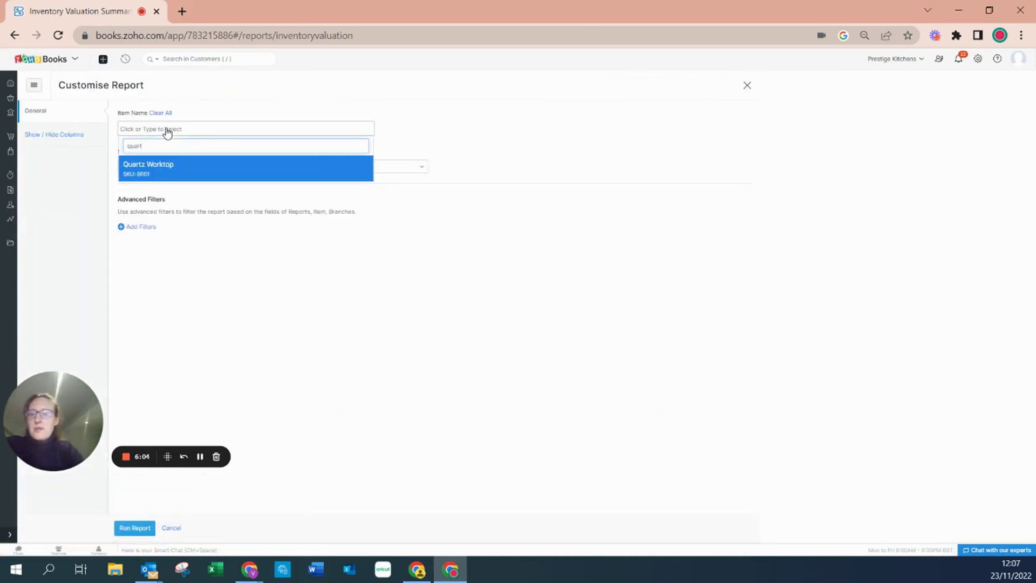
left_click(168, 165)
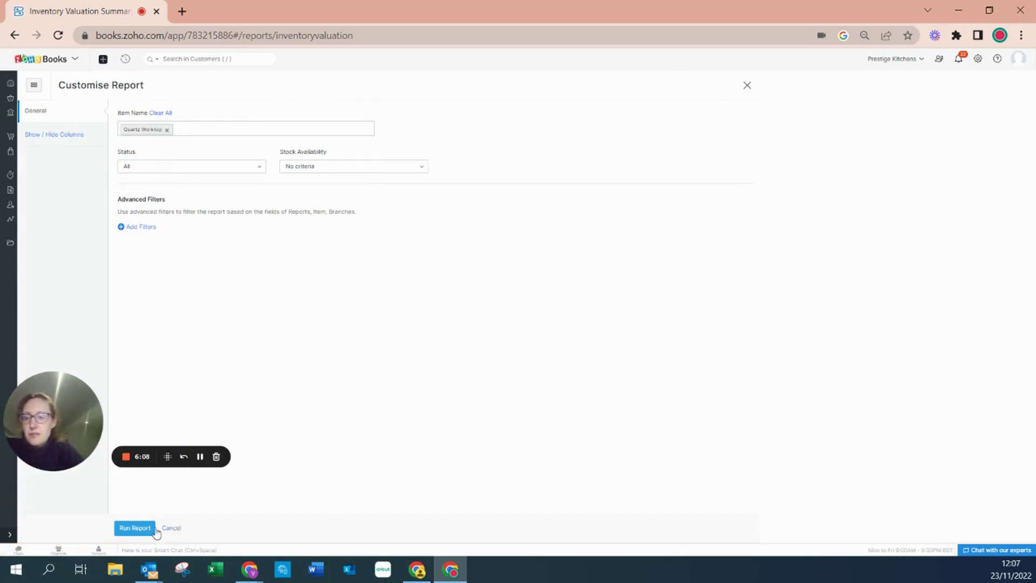
left_click(138, 529)
- Set the range to This Month and open the Quartz Worktop £5,000.00 valuation details
left_click(119, 87)
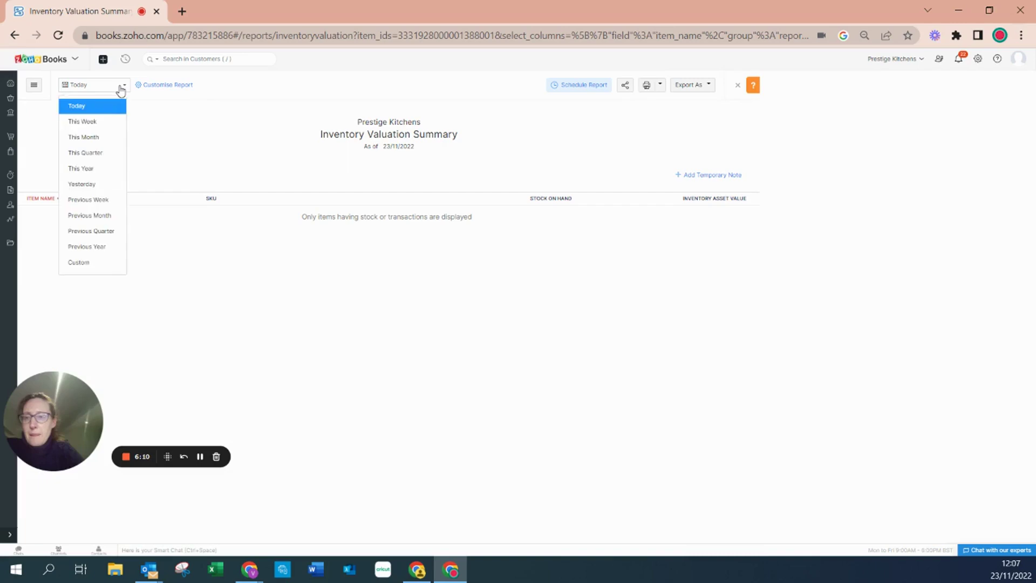
left_click(108, 137)
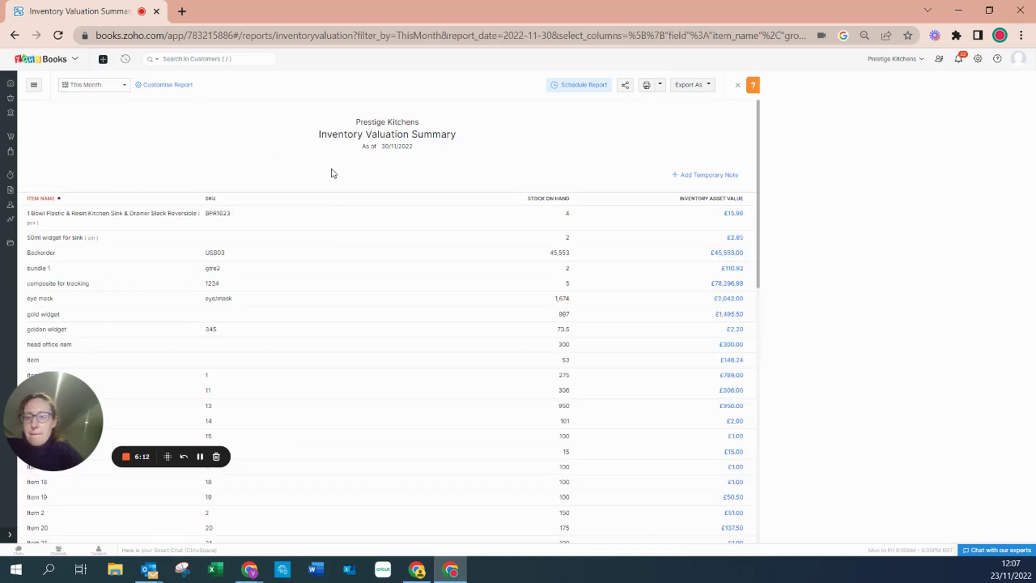
key("ctrl+f")
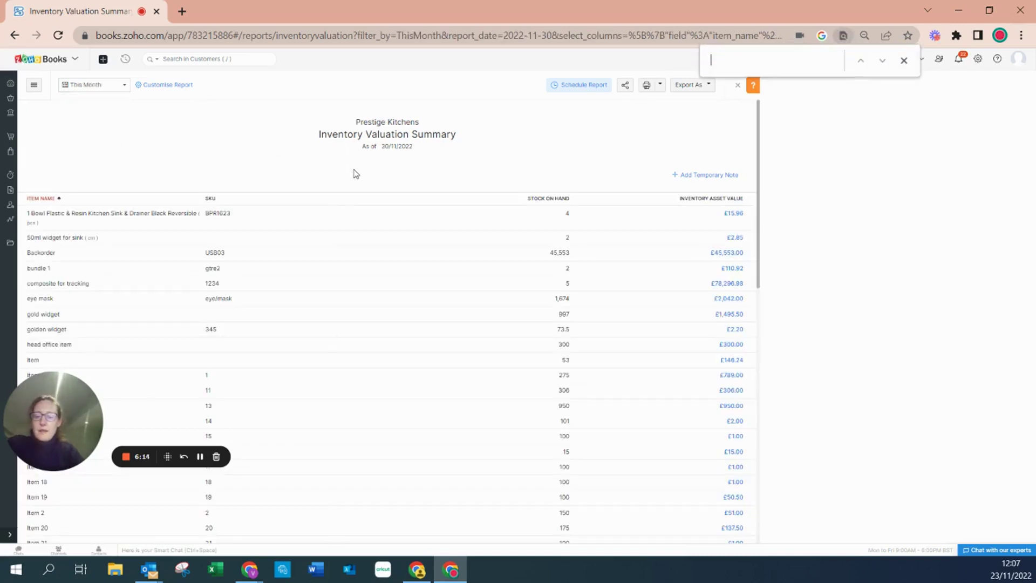
type("quart")
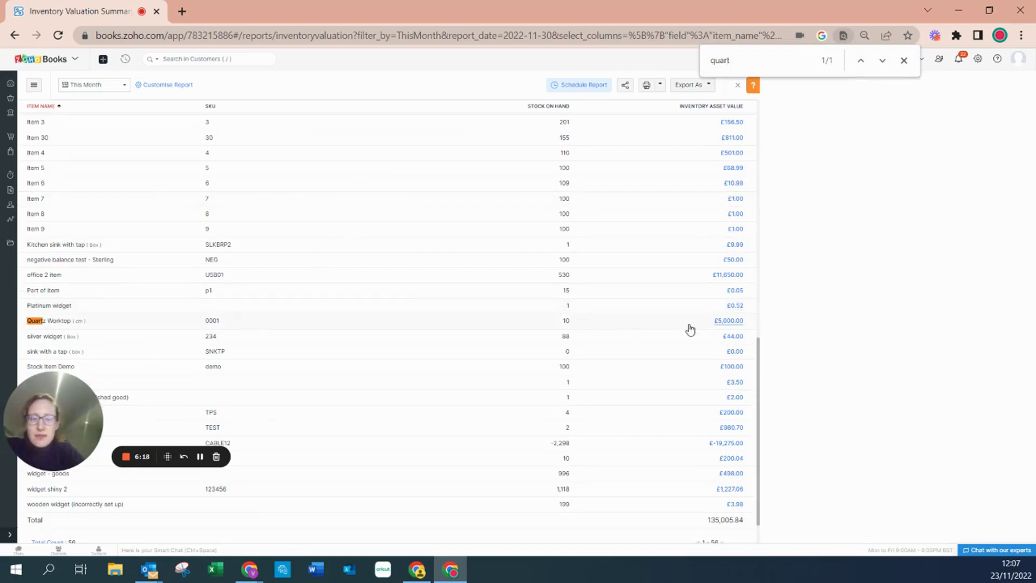
left_click(728, 322)
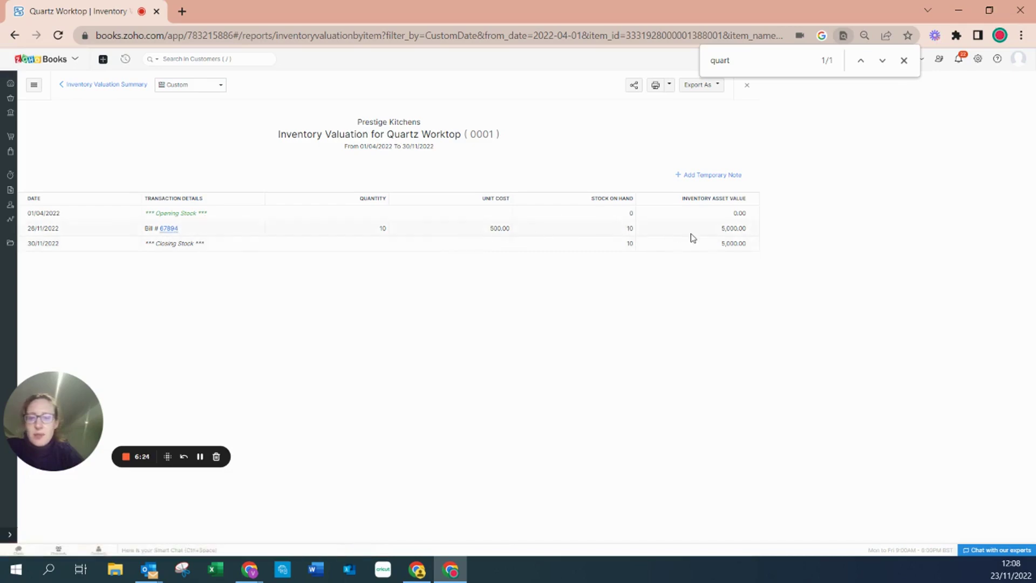
- Filter Quartz Worktop's transactions to Bill, then Purchase Order, showing PO-00102 for 10 units
left_click(22, 113)
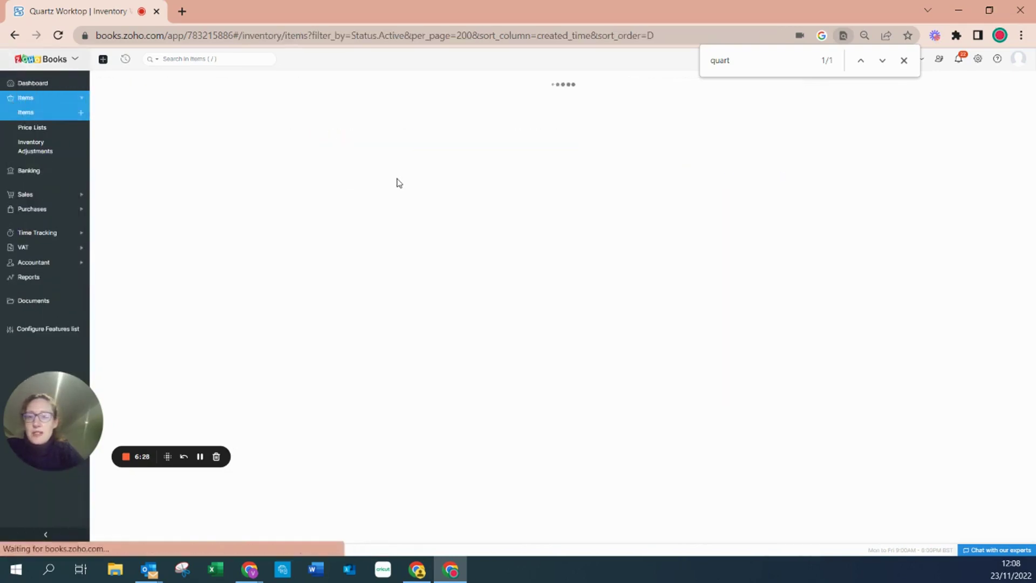
left_click(174, 129)
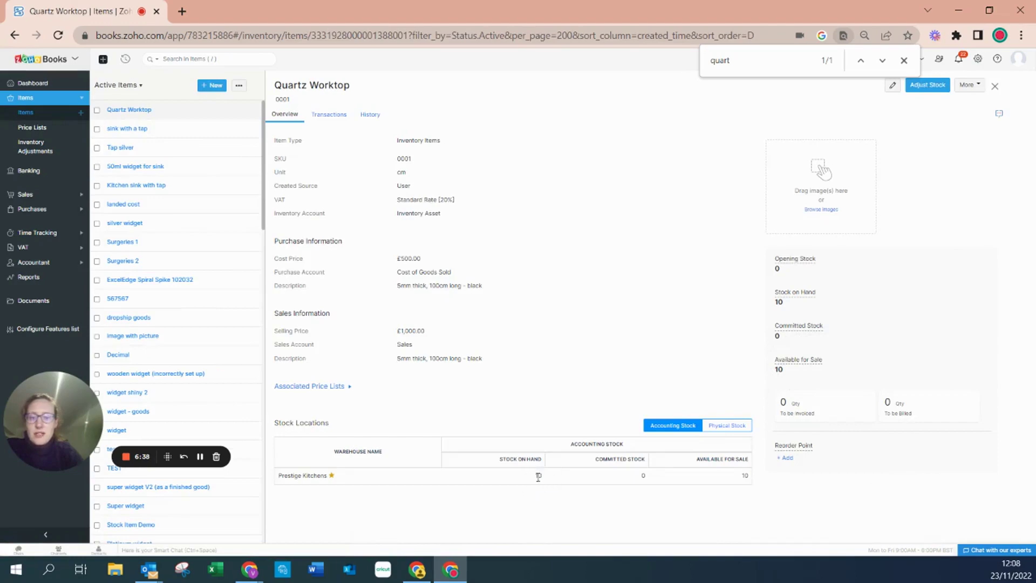
left_click(326, 114)
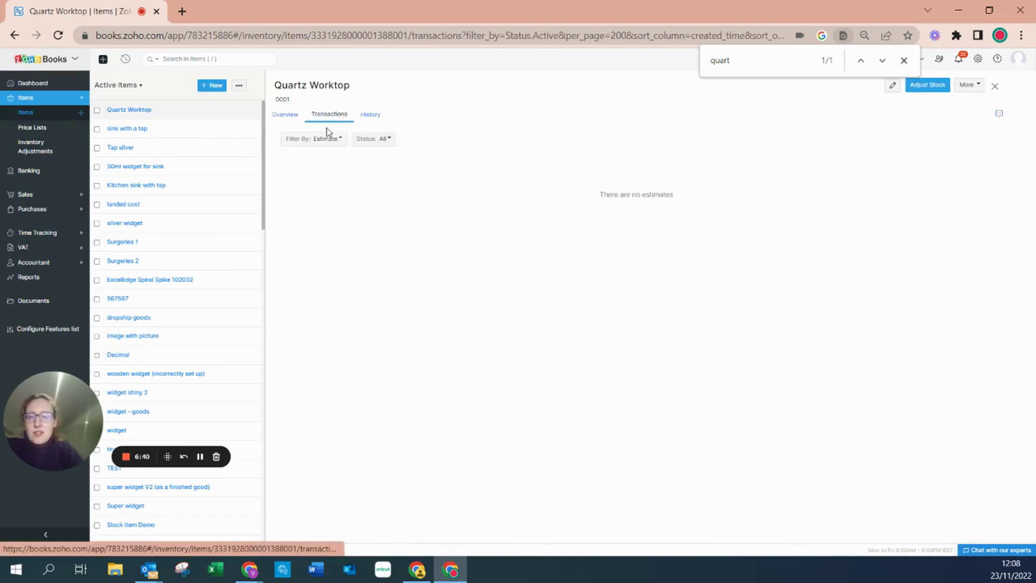
left_click(326, 139)
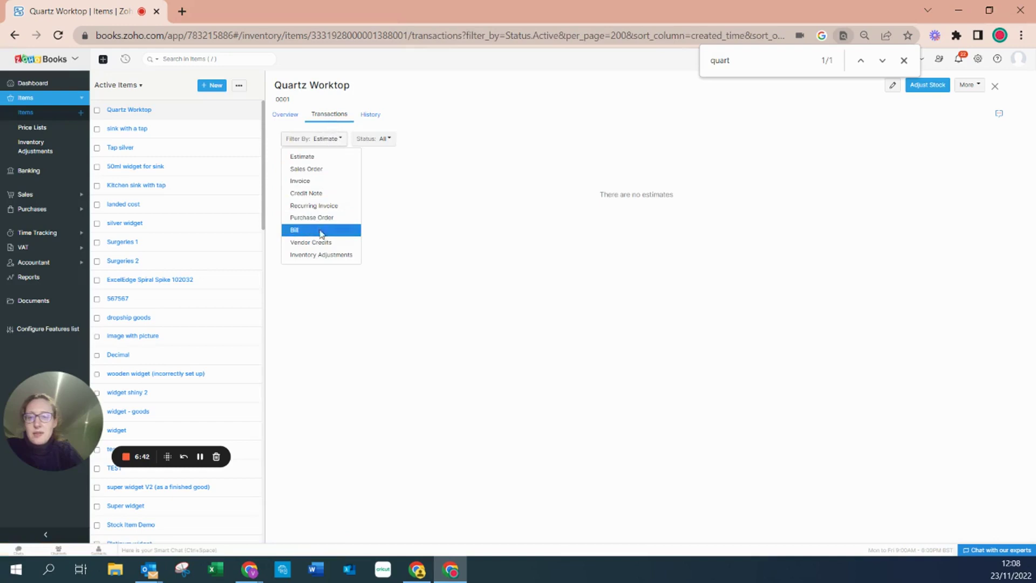
left_click(298, 230)
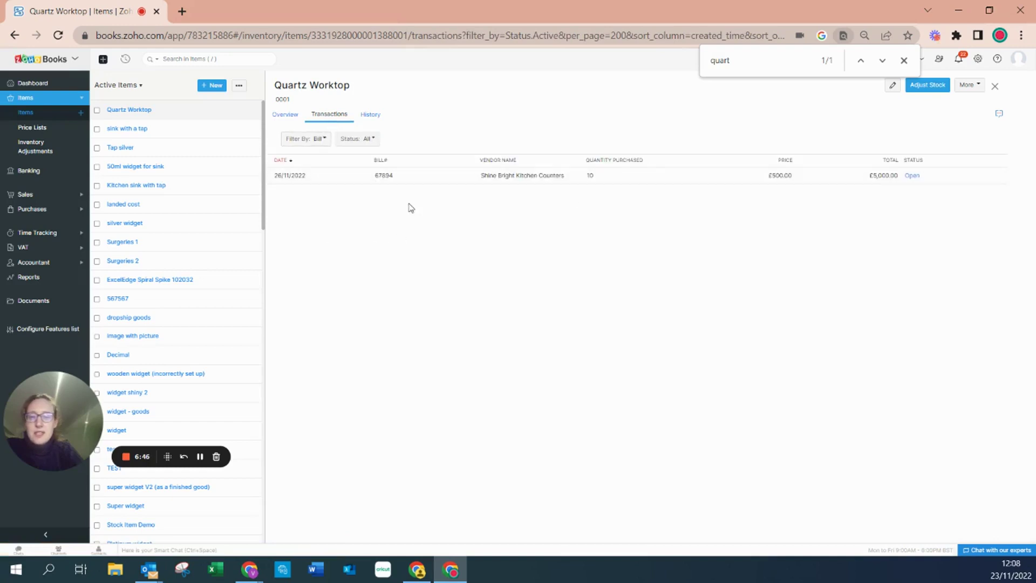
left_click(324, 140)
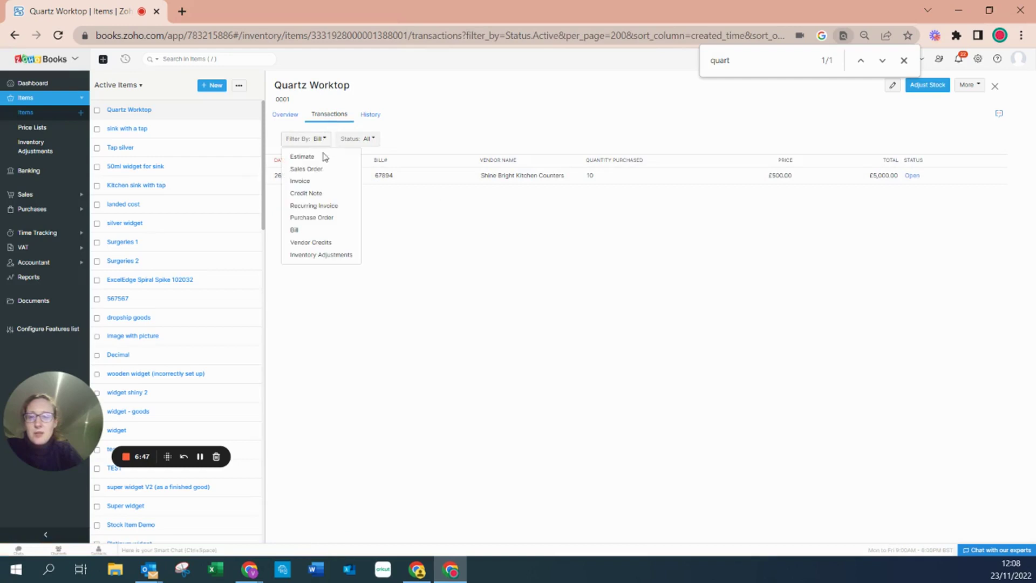
left_click(323, 216)
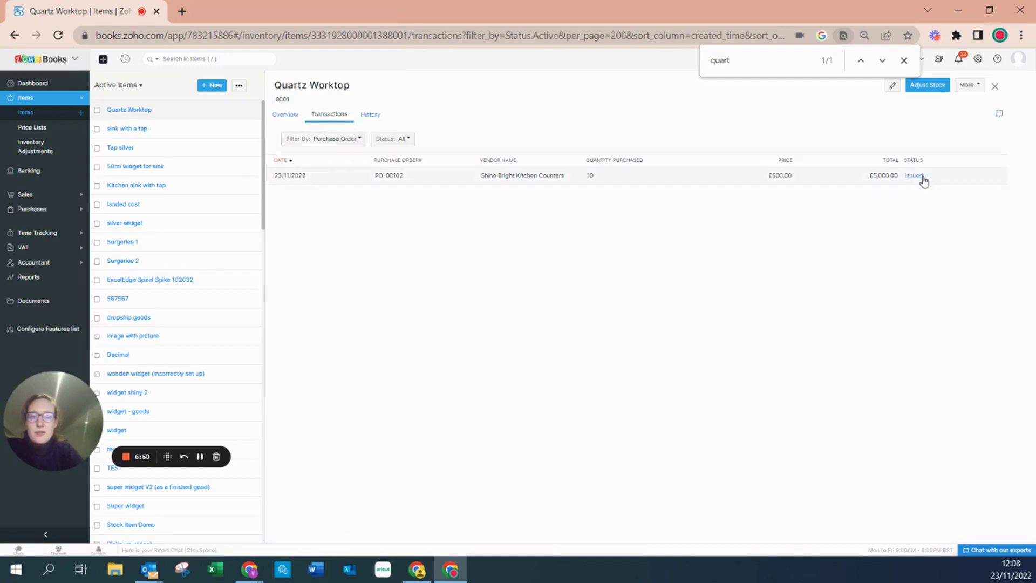